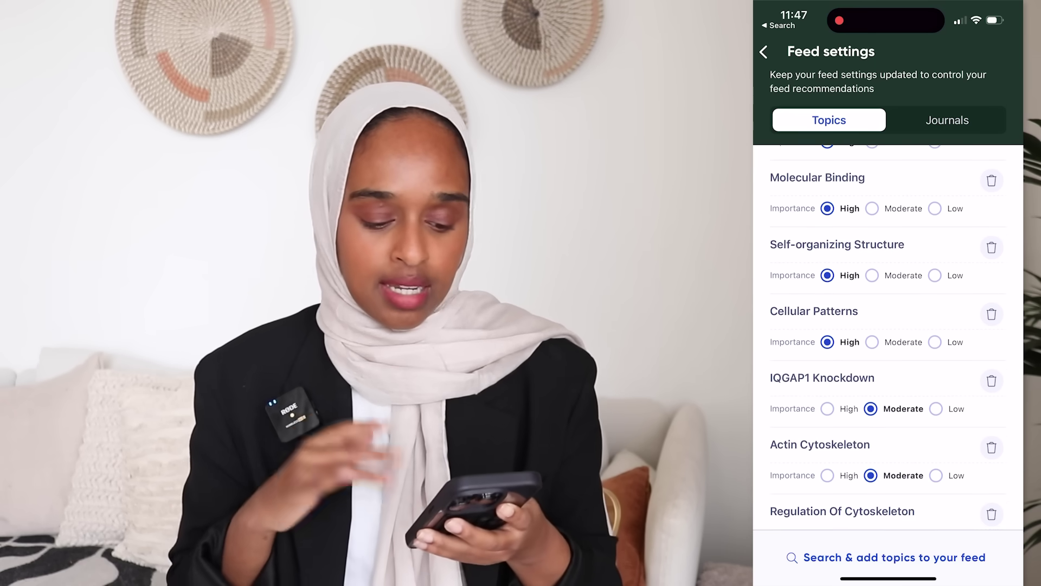
- Review the followed, suggested and not-interested topics in the feed settings, along with the suggested journals
scroll(887, 337, "down", 3)
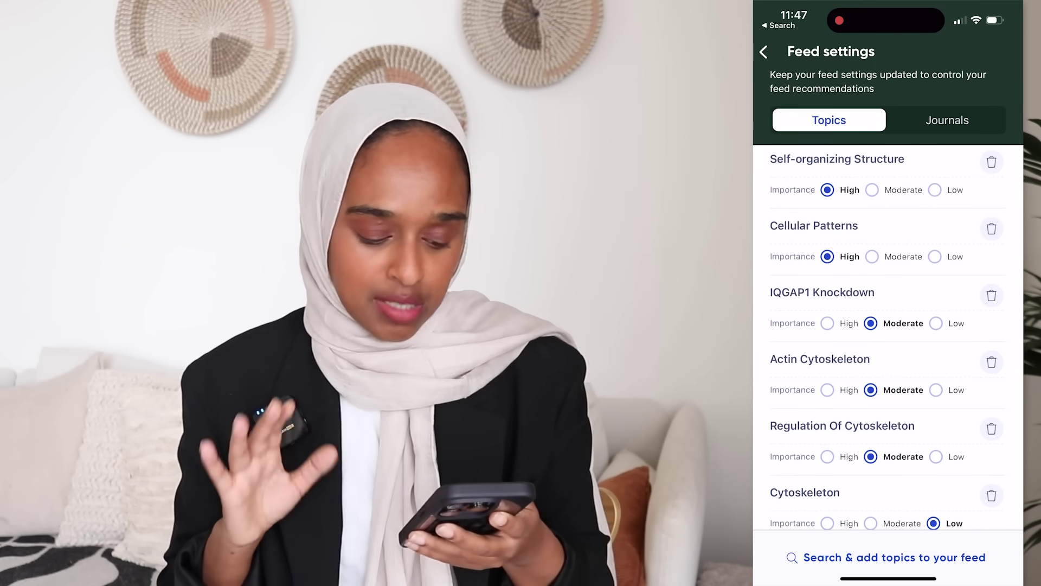
scroll(888, 336, "down", 6)
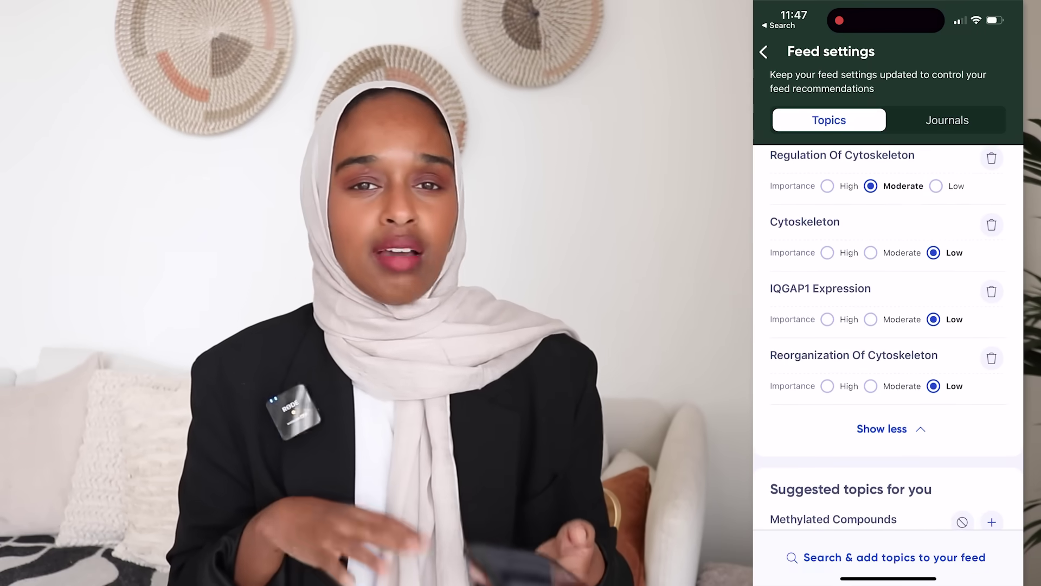
scroll(888, 337, "down", 4)
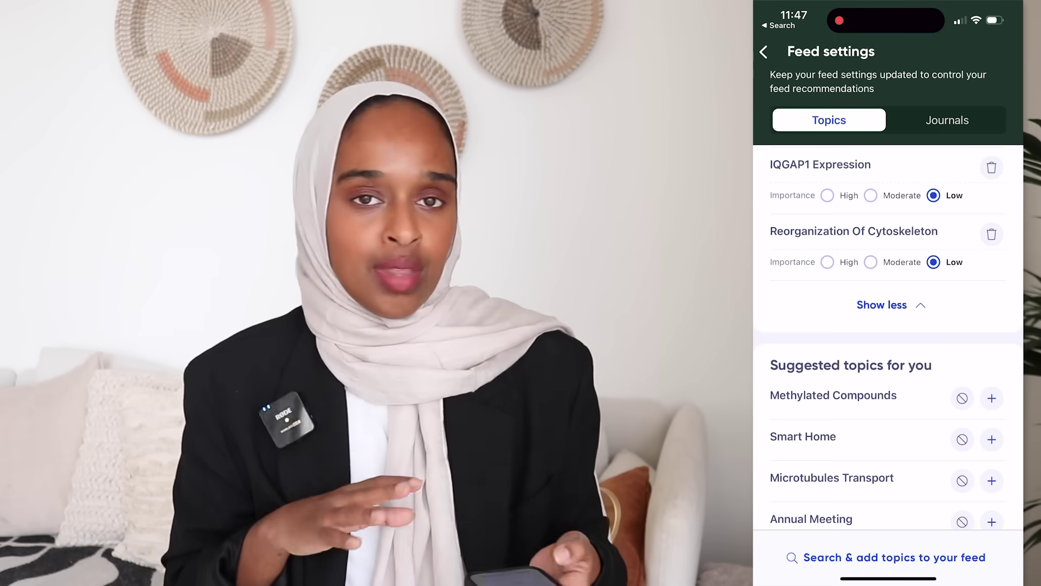
scroll(888, 337, "down", 5)
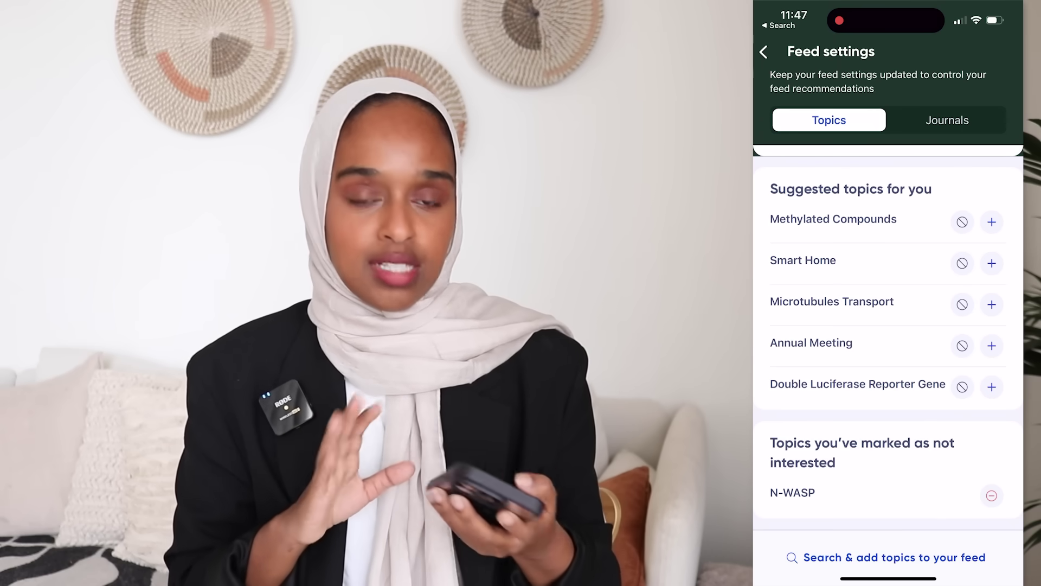
scroll(887, 336, "up", 15)
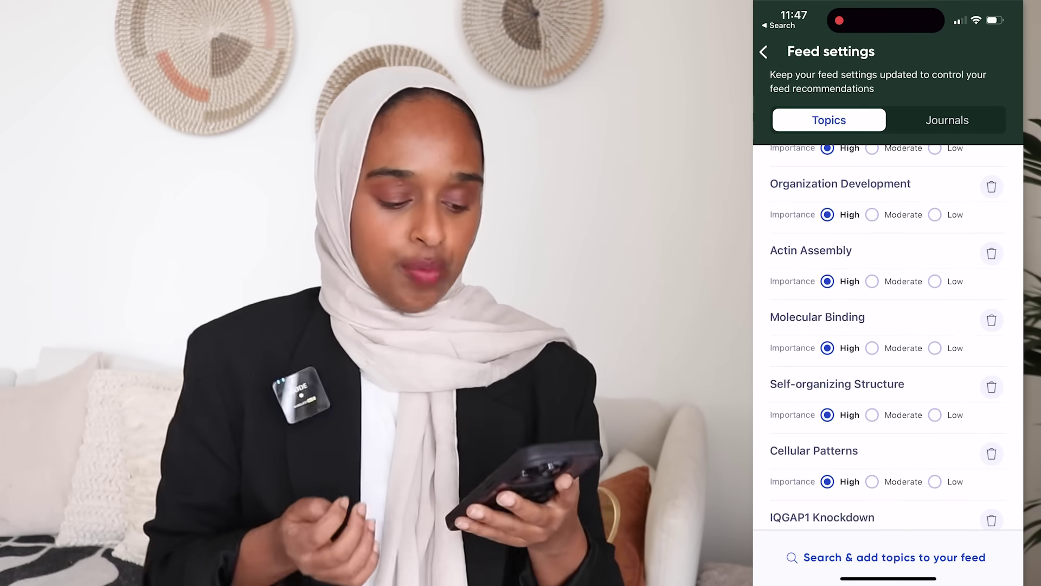
left_click(947, 120)
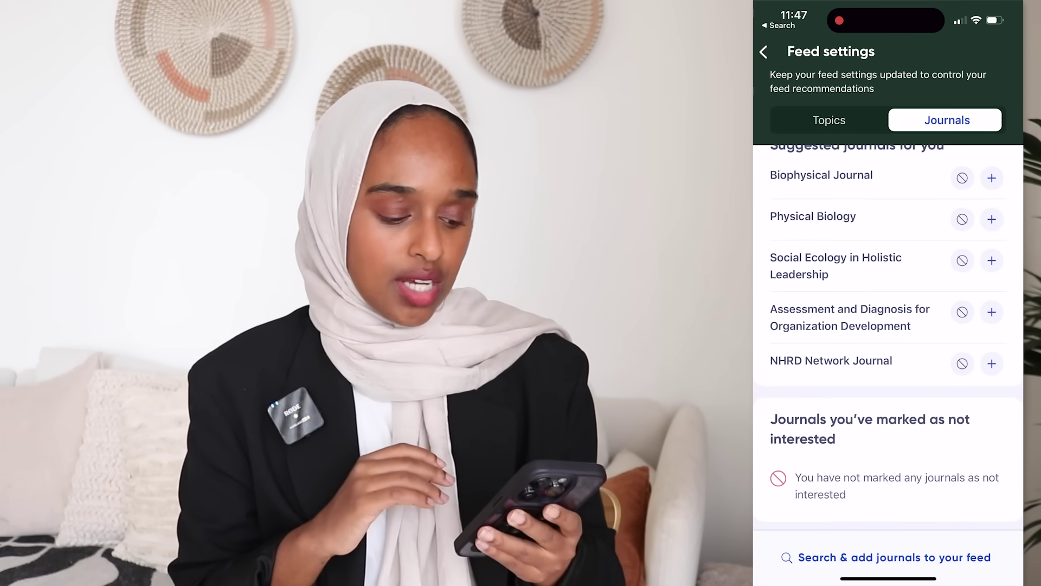
scroll(887, 337, "up", 5)
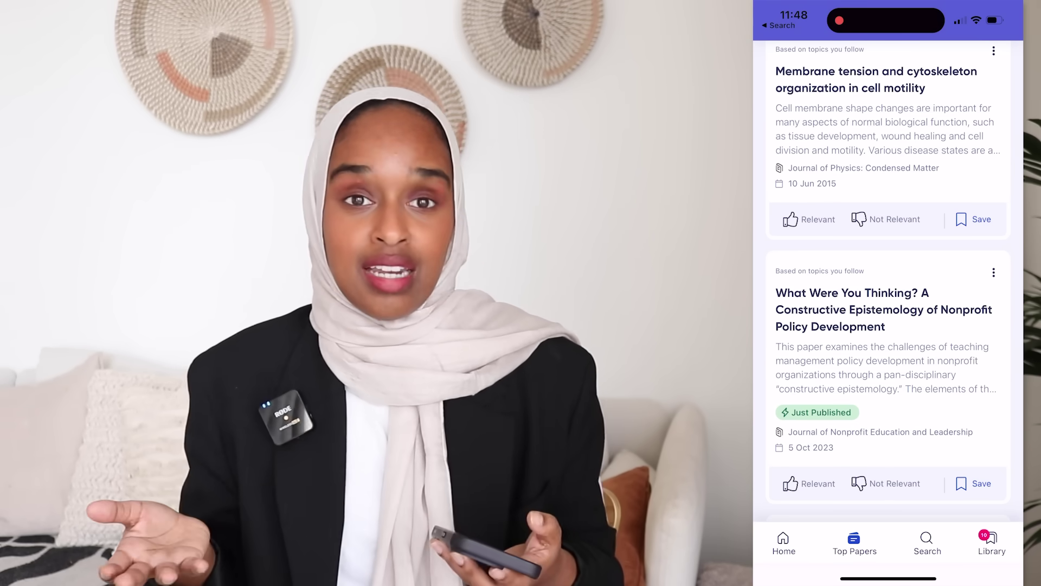
- Open the paper "What Were You Thinking? A Constructive Epistemology of Nonprofit Policy Development" and examine its abstract, full-text options, related topics and similar papers
left_click(879, 325)
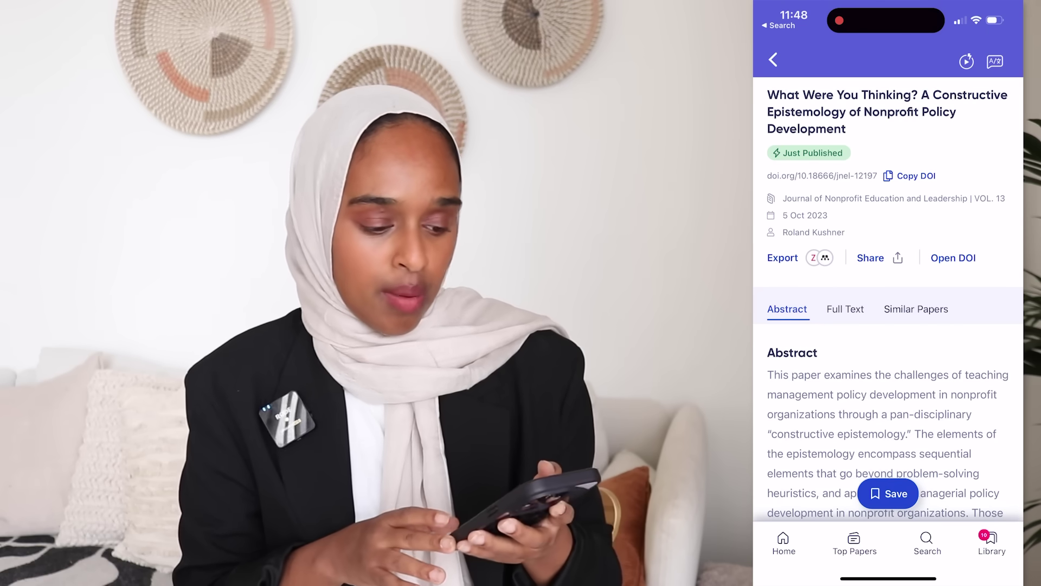
scroll(888, 380, "down", 1)
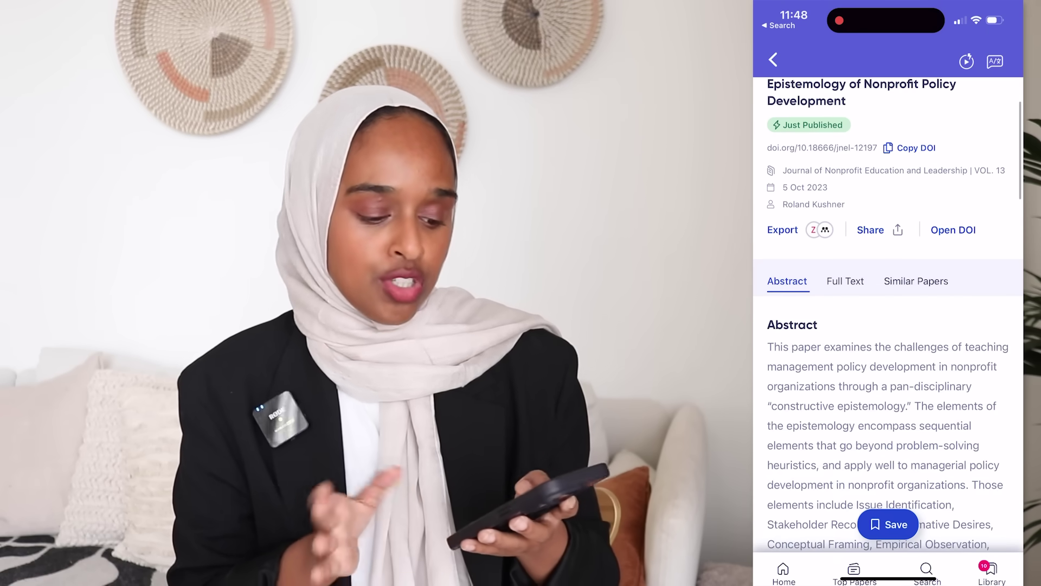
scroll(888, 325, "down", 5)
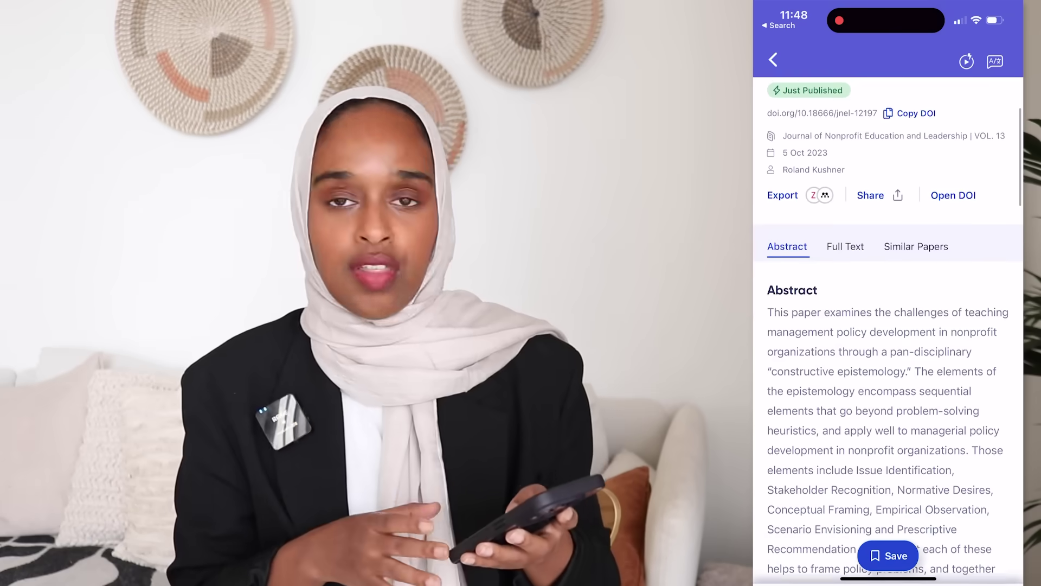
scroll(888, 325, "down", 10)
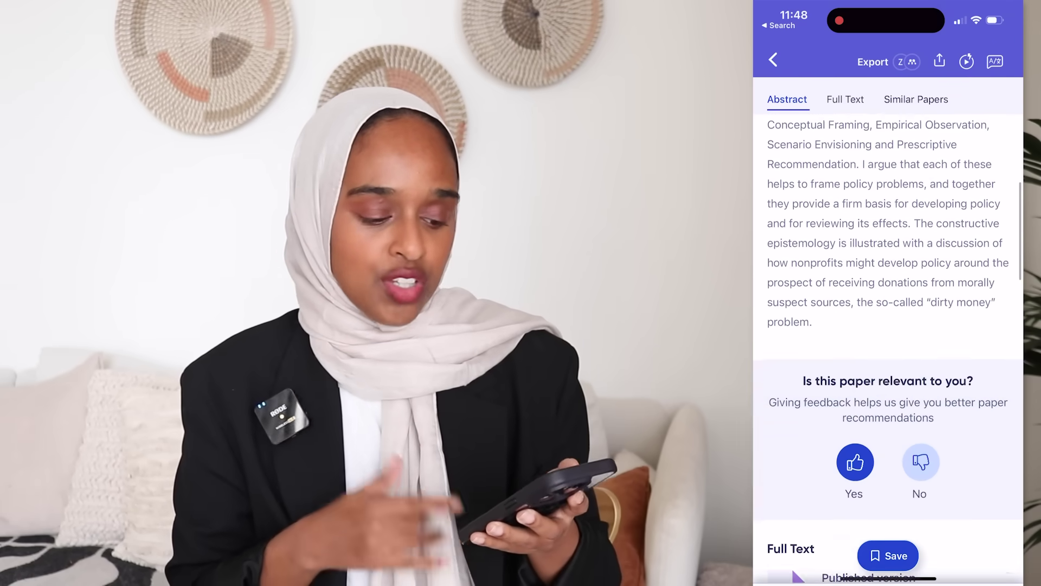
scroll(888, 325, "down", 3)
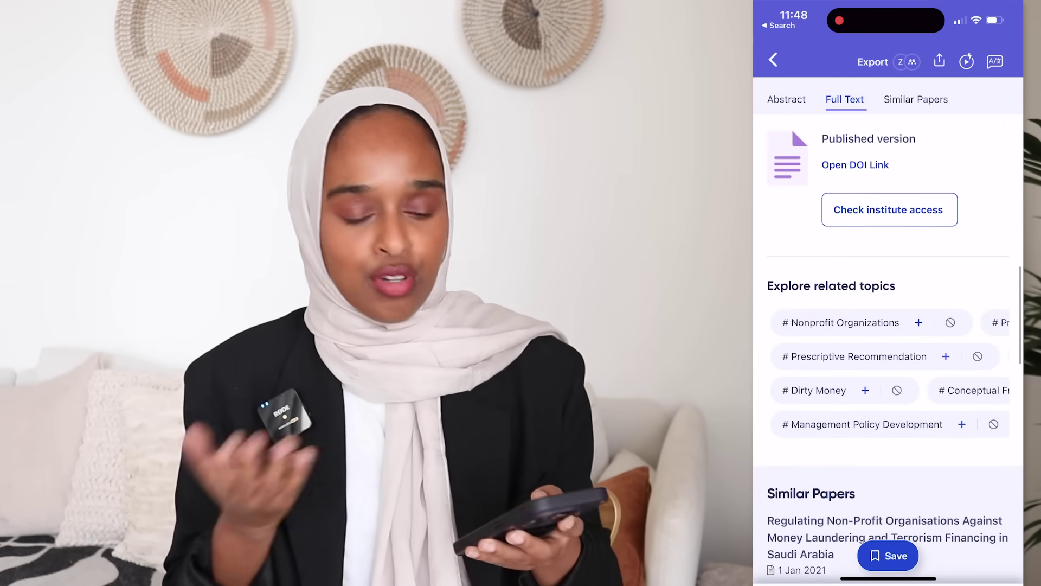
scroll(888, 325, "up", 3)
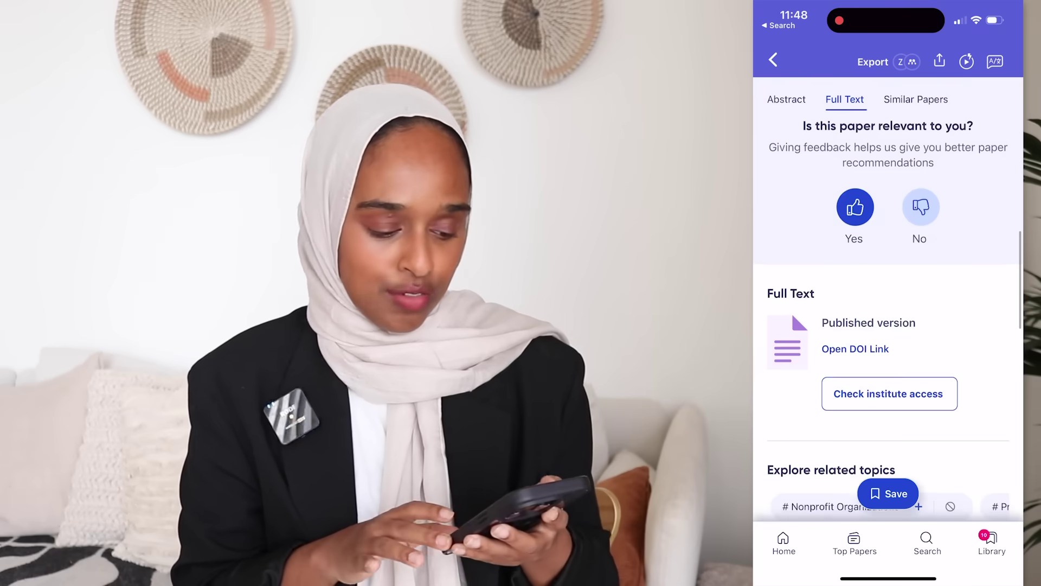
scroll(888, 317, "down", 6)
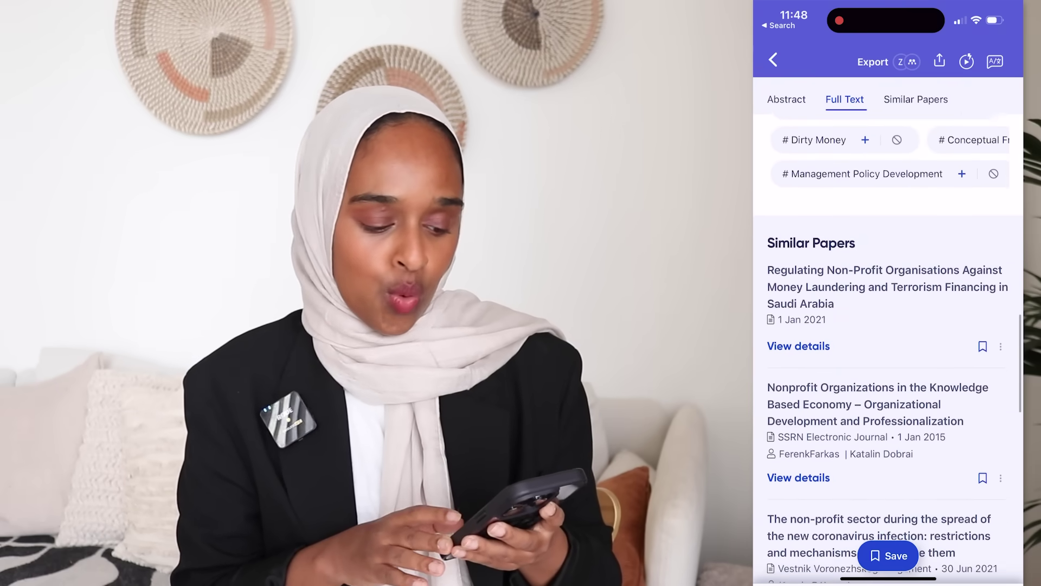
scroll(888, 326, "down", 5)
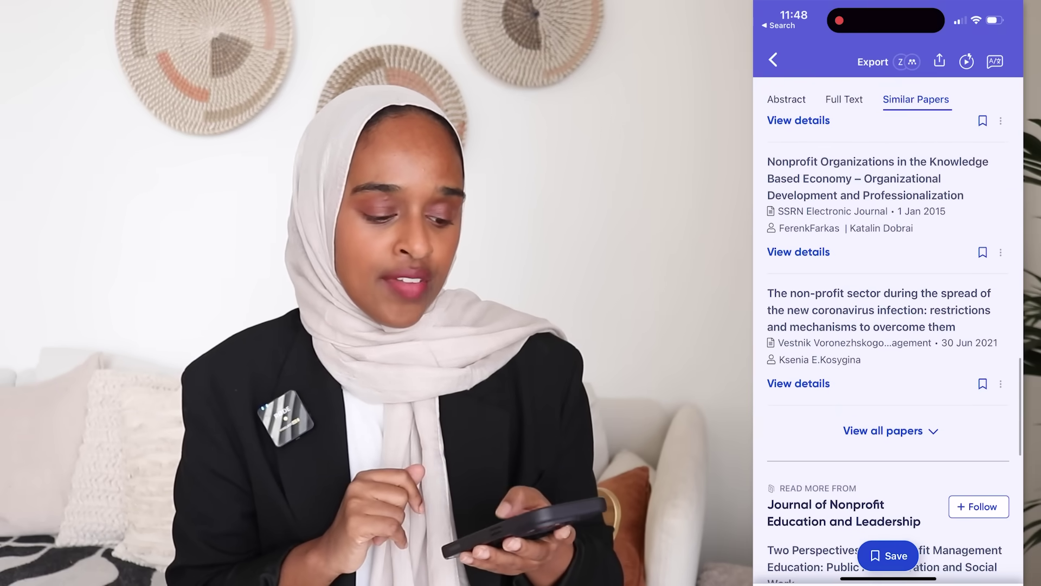
scroll(888, 326, "up", 15)
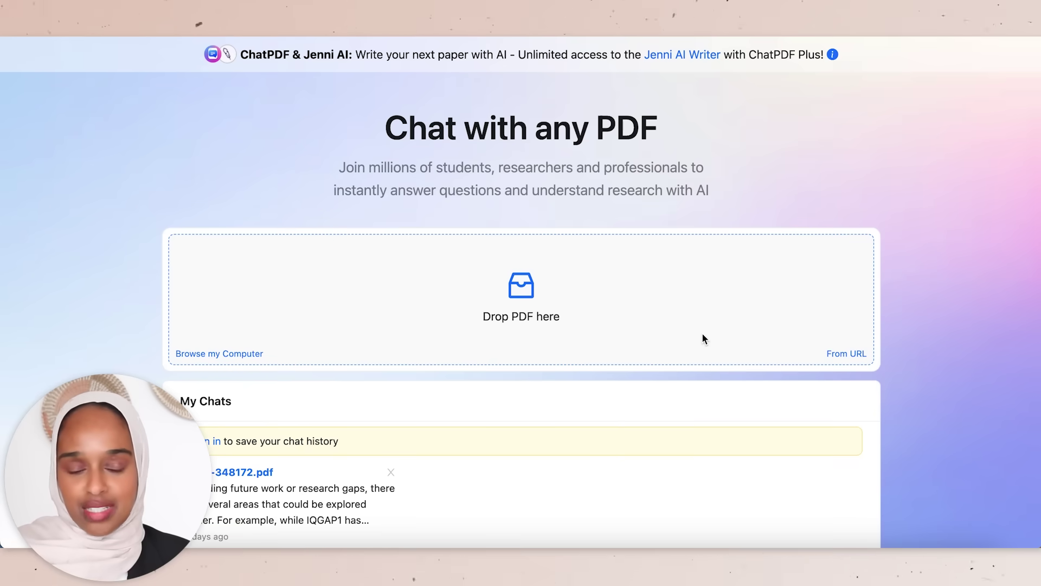
- Switch to ChatPDF, open the existing nihms-348172.pdf chat and skim through the paper's pages
scroll(703, 338, "down", 3)
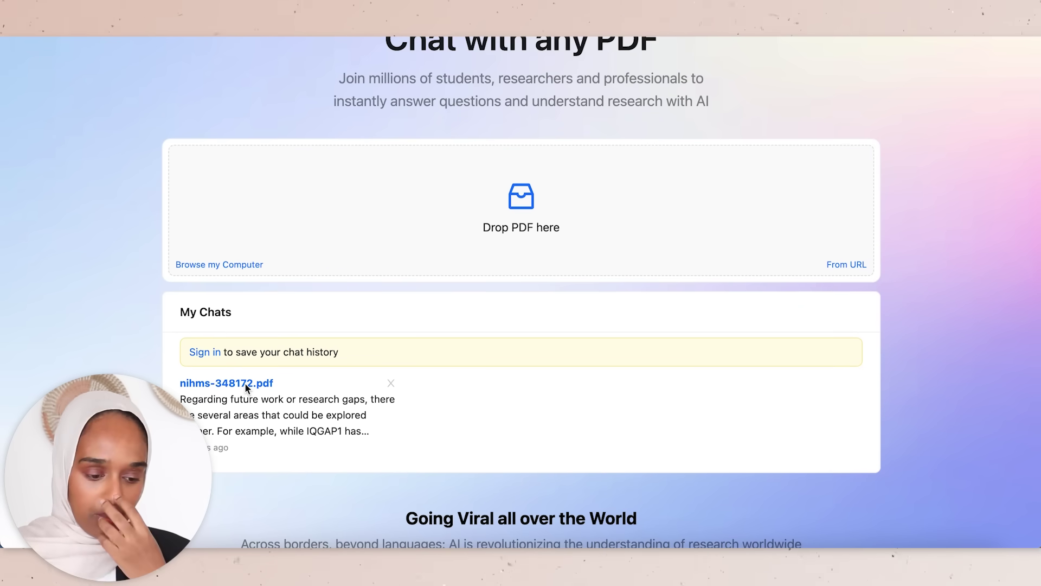
left_click(245, 382)
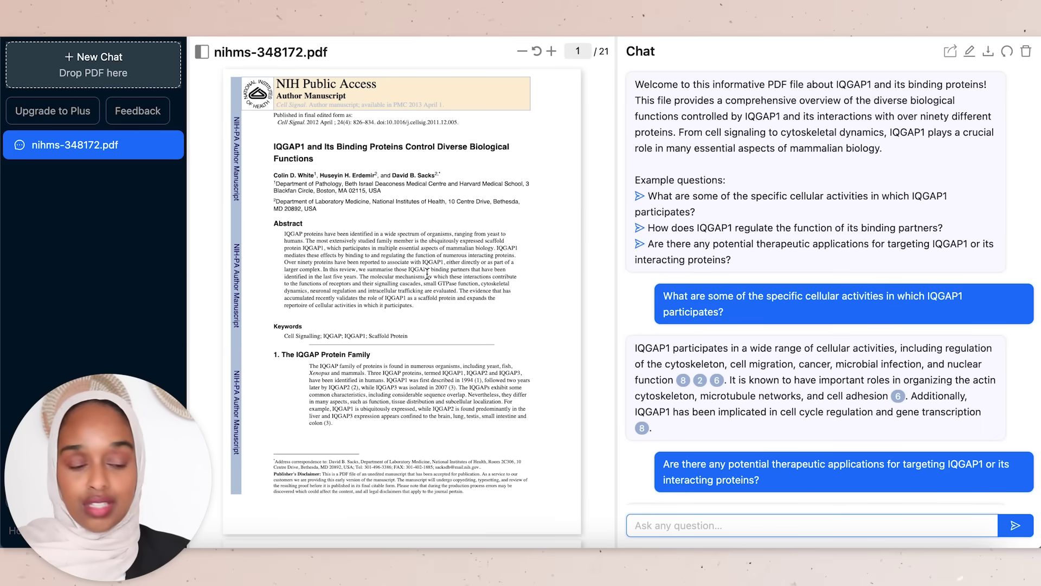
scroll(426, 272, "down", 20)
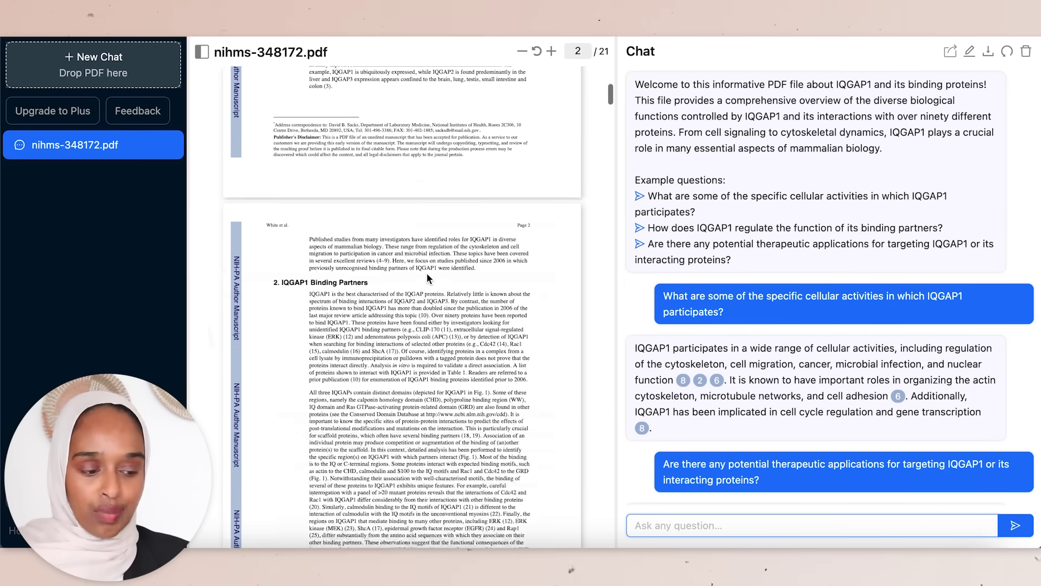
scroll(428, 274, "down", 8)
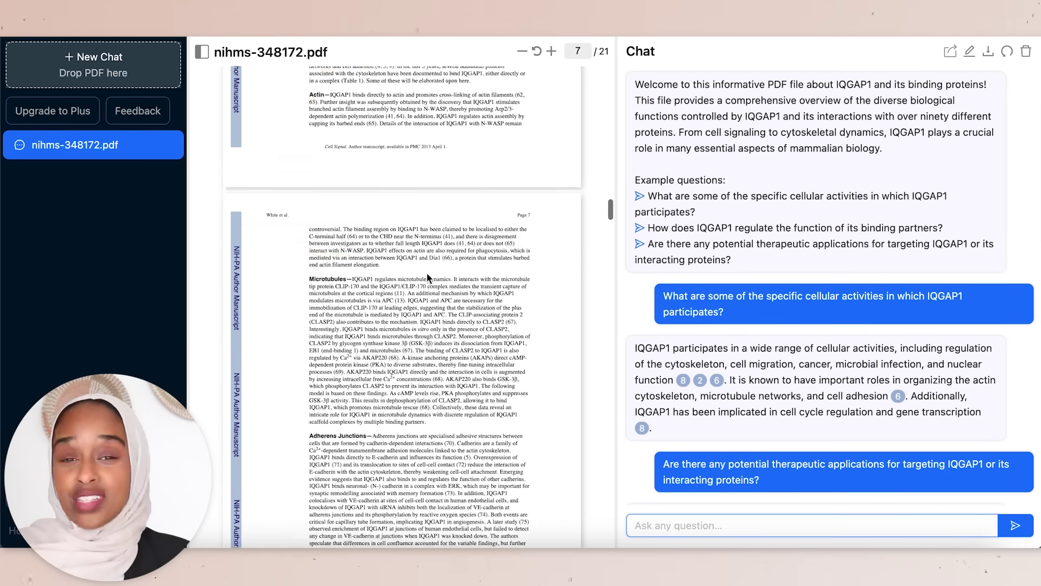
scroll(427, 273, "down", 3)
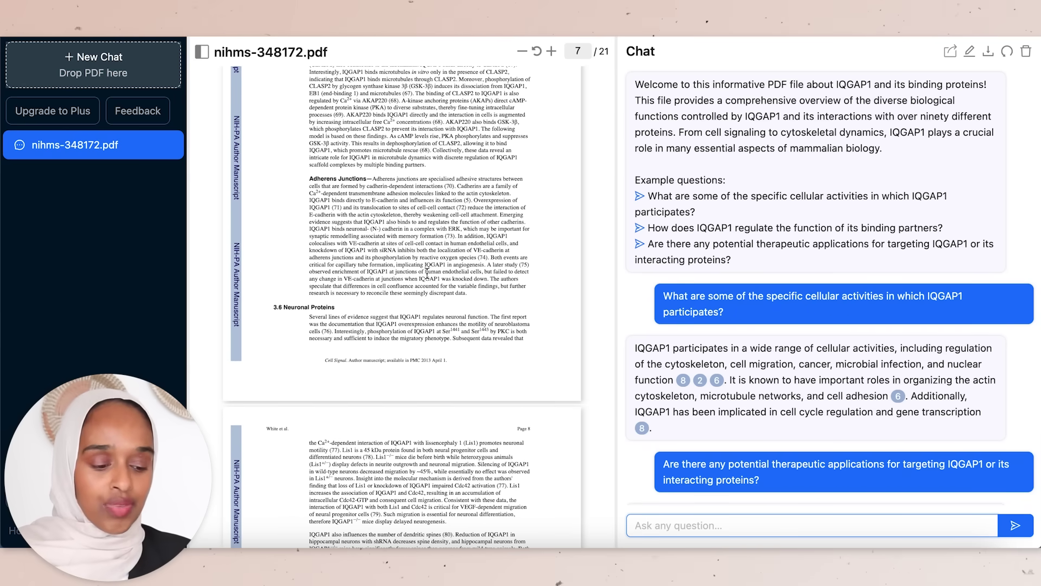
scroll(427, 273, "up", 20)
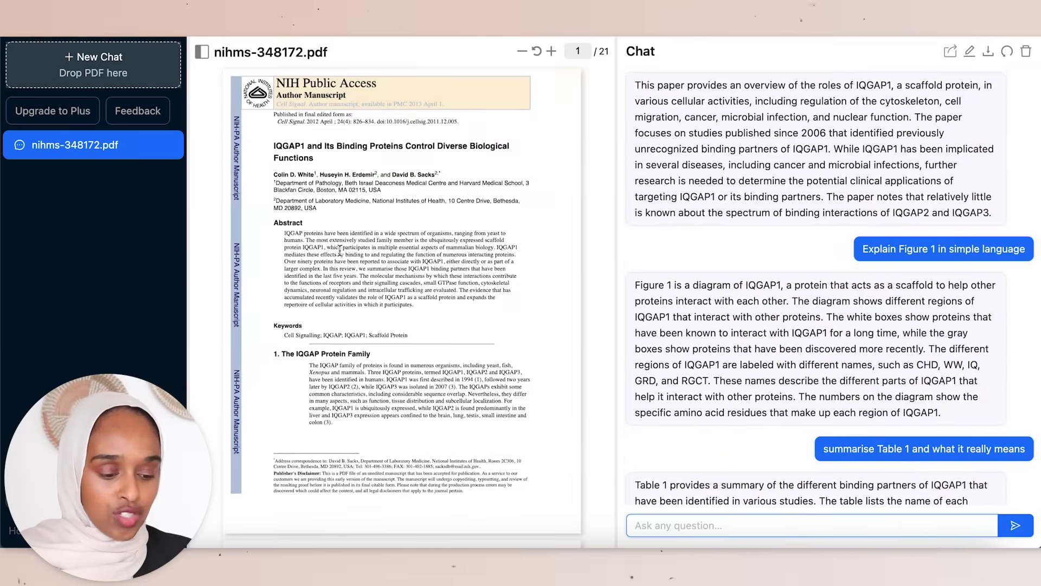
- Find Figure 1 on page 18 of the paper and compare it with the chat's simple-language explanation
scroll(340, 250, "down", 20)
scroll(341, 254, "down", 20)
scroll(340, 251, "down", 10)
scroll(340, 249, "down", 1)
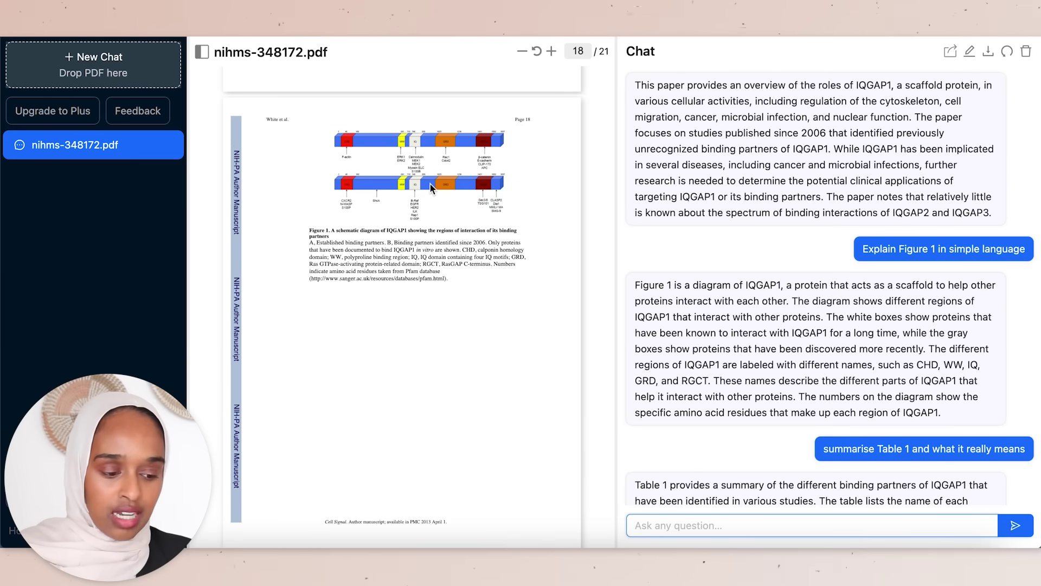
scroll(431, 184, "up", 1)
scroll(824, 299, "down", 3)
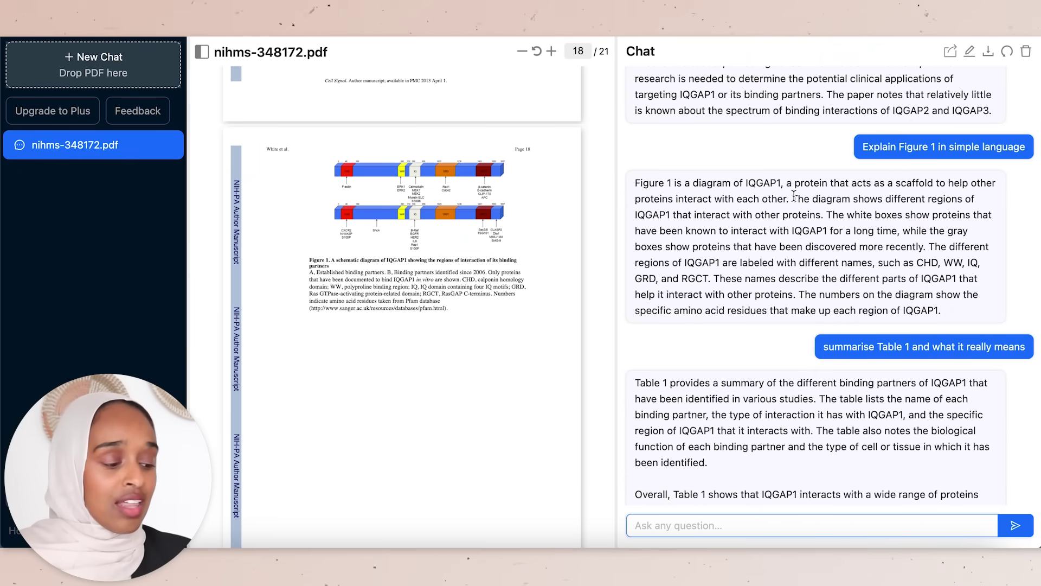
left_click_drag(838, 216, 919, 217)
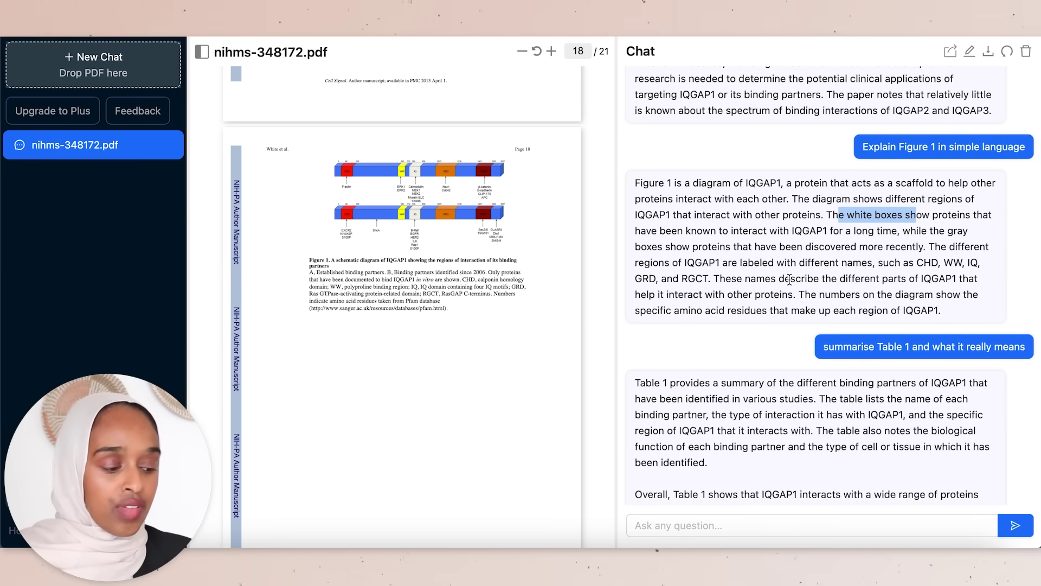
left_click_drag(790, 279, 840, 290)
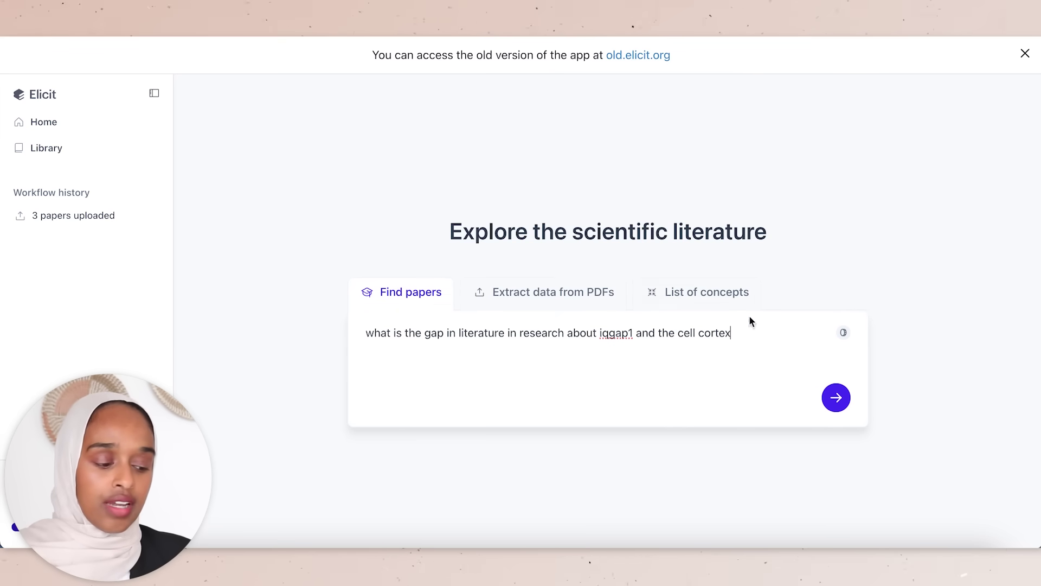
- Switch to Elicit and search for papers with "what is the gap in literature in research about iqgap1 and the cell cortex"
double_click(483, 332)
triple_click(483, 332)
left_click(496, 350)
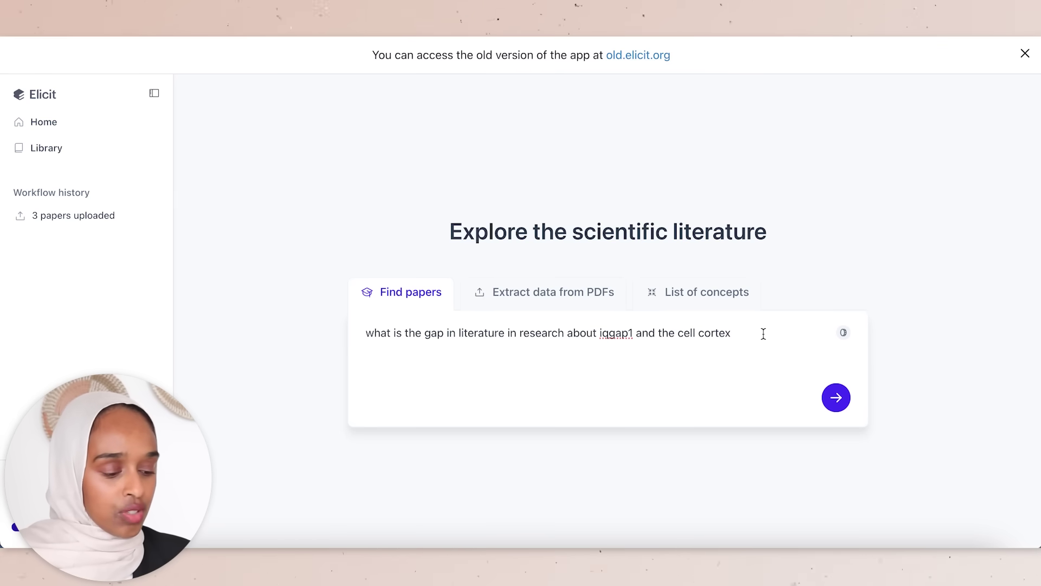
key("Return")
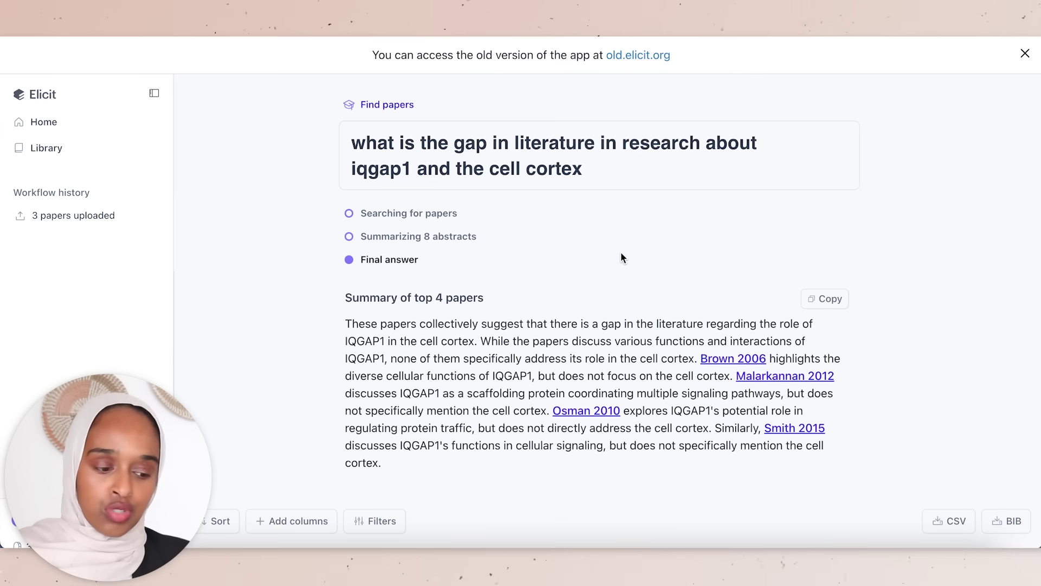
- Read the summary of the top papers and examine the listed papers with their abstract summaries
scroll(620, 252, "down", 2)
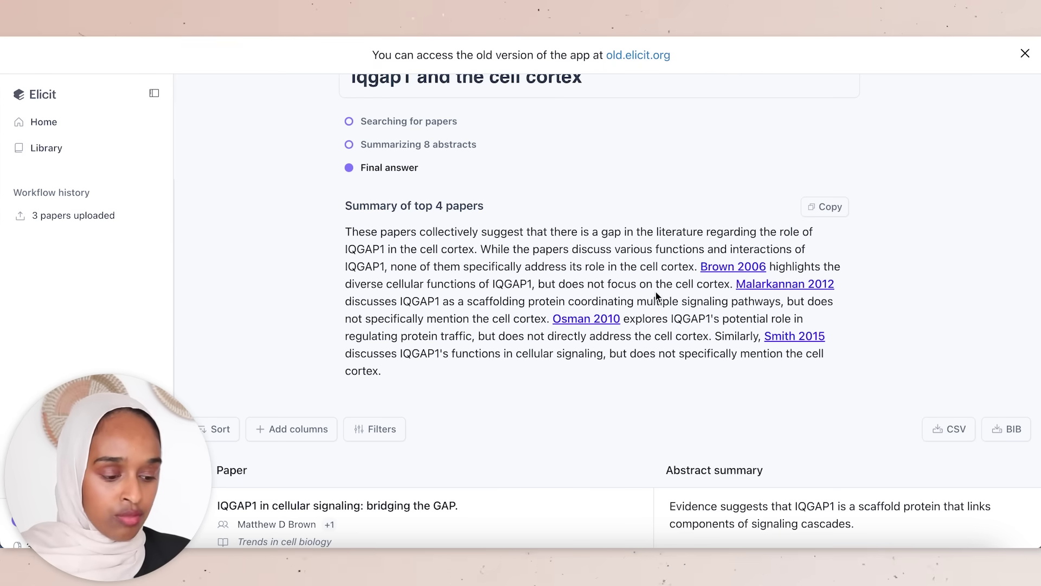
scroll(655, 293, "down", 6)
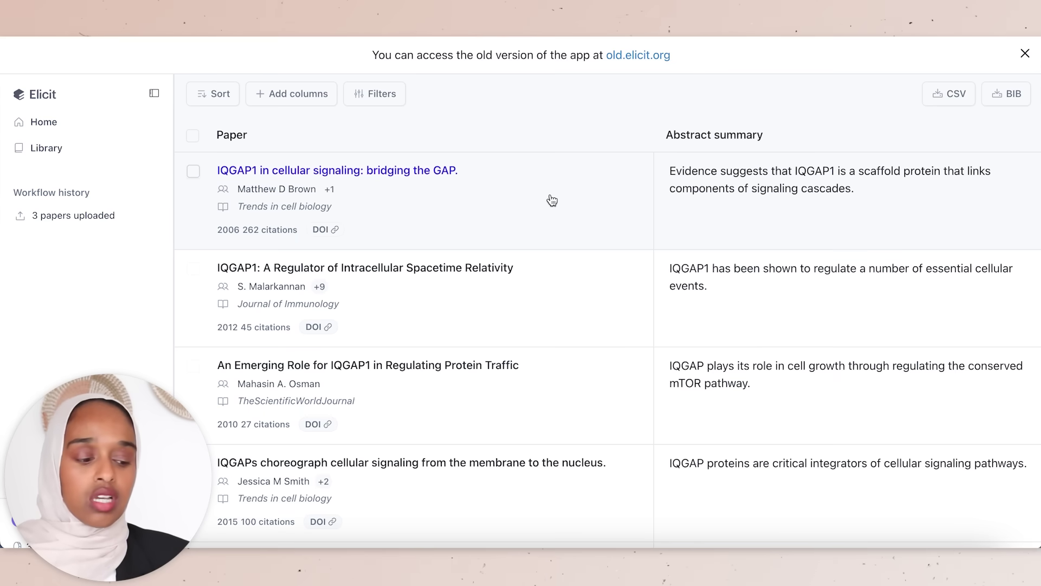
scroll(558, 192, "down", 1)
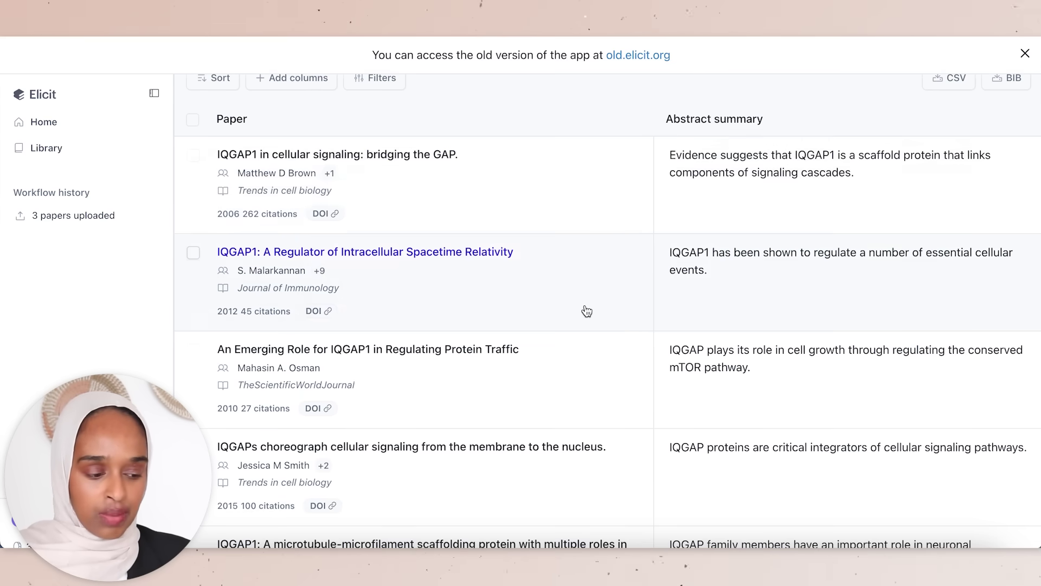
scroll(587, 309, "down", 3)
scroll(607, 314, "up", 4)
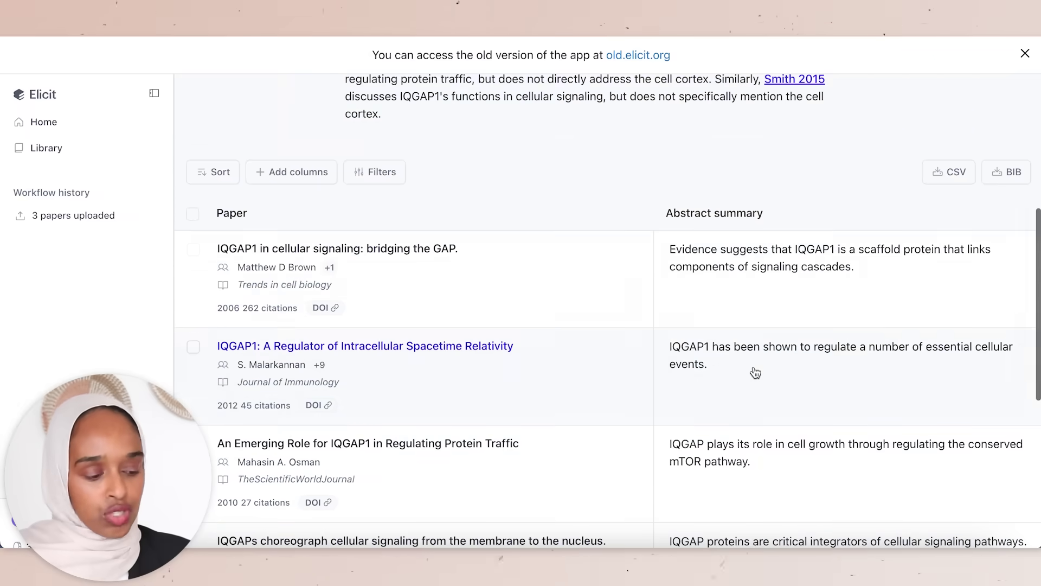
scroll(756, 372, "down", 3)
scroll(755, 372, "down", 3)
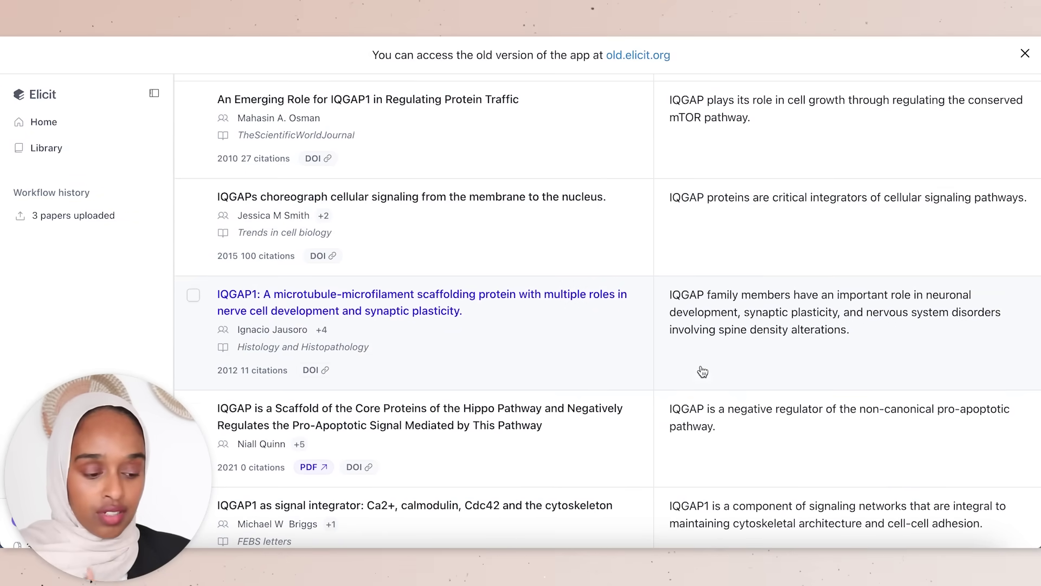
scroll(582, 360, "down", 3)
scroll(582, 359, "down", 1)
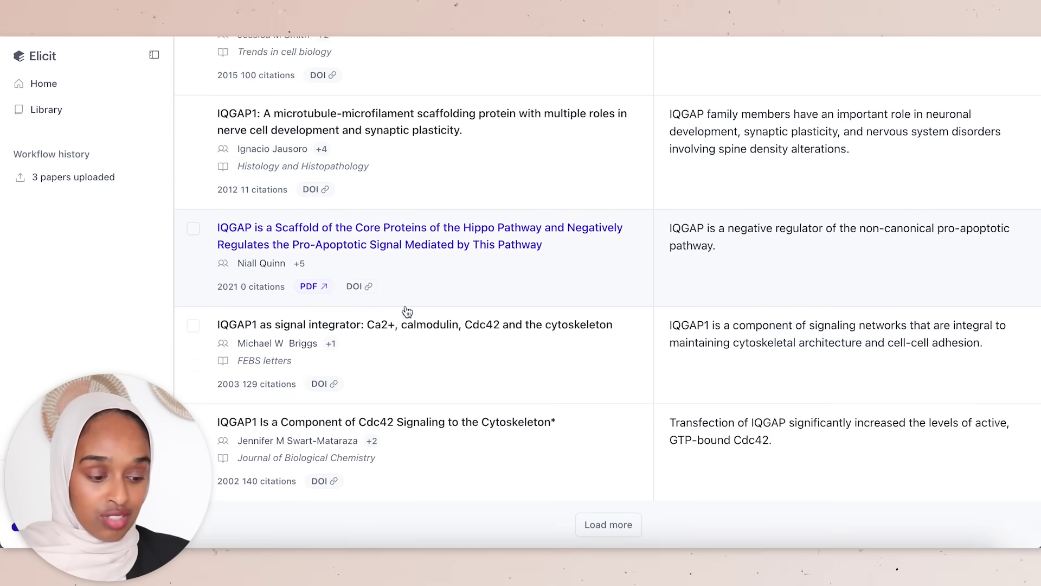
scroll(462, 272, "up", 3)
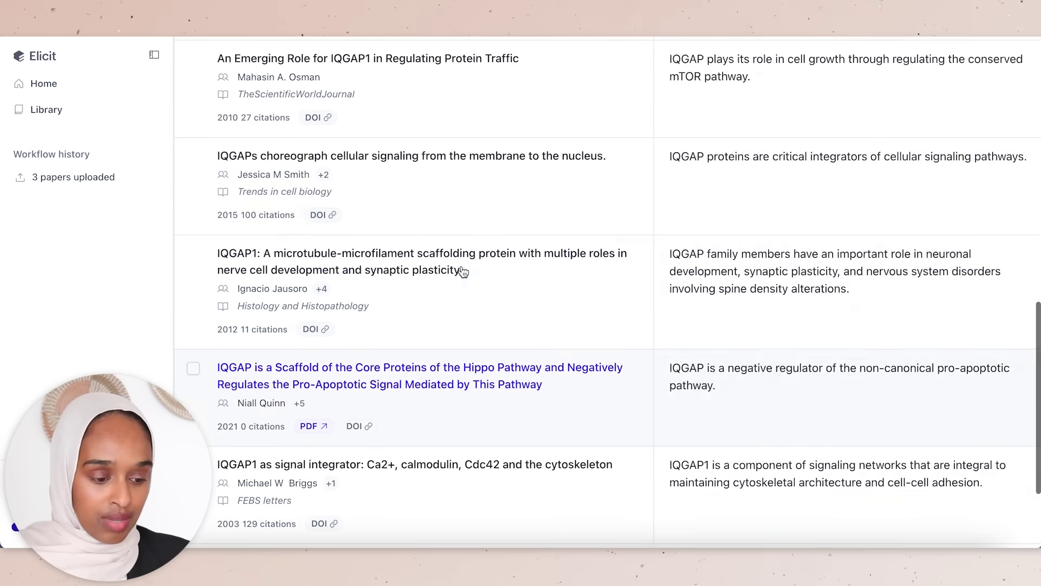
- Filter the Elicit results to publication years 2010 to 2023 and the Review study type, and save the filters
left_click(486, 218)
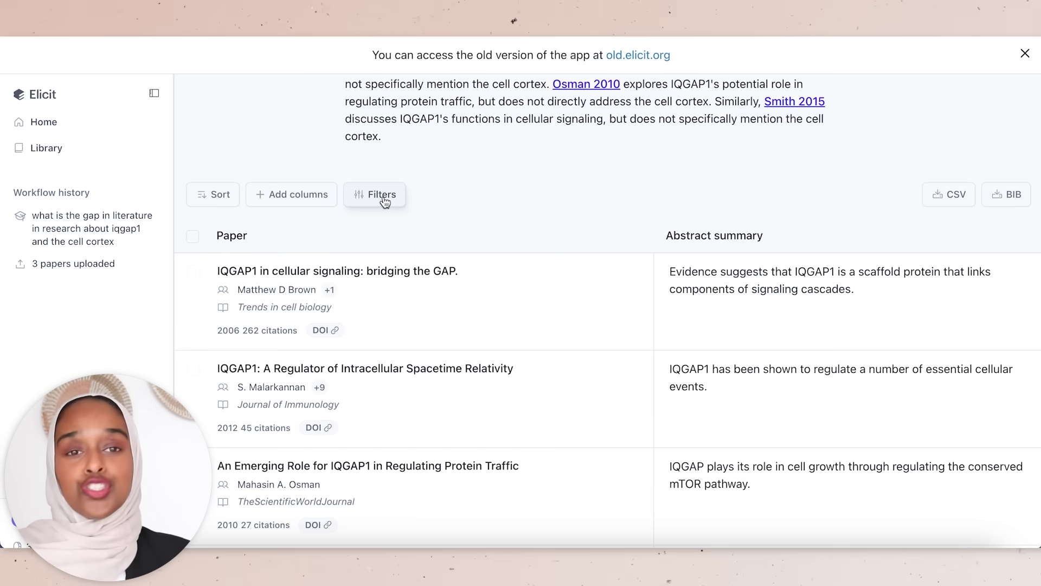
left_click(383, 195)
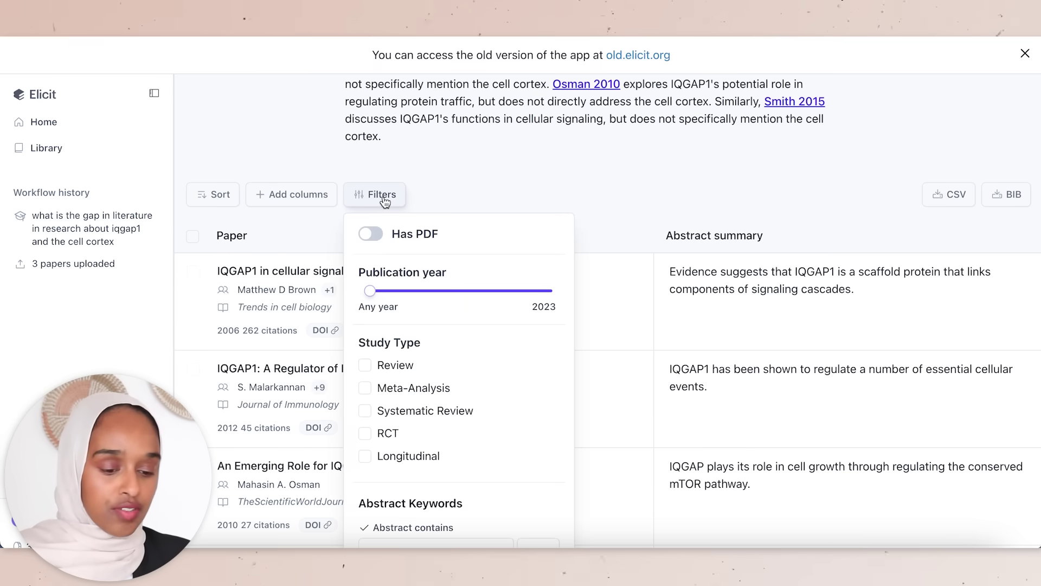
left_click_drag(369, 251, 509, 256)
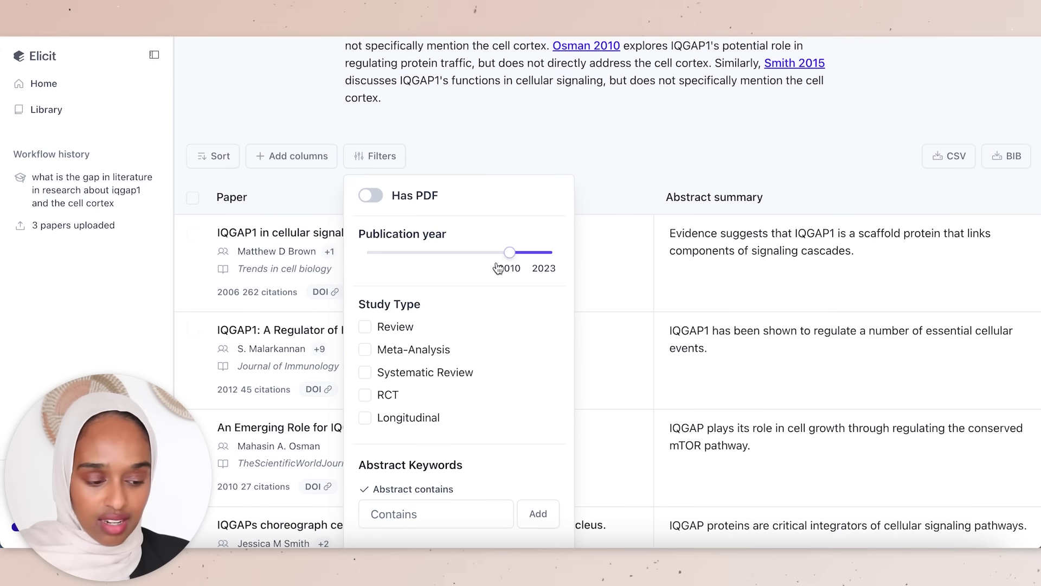
scroll(450, 308, "down", 2)
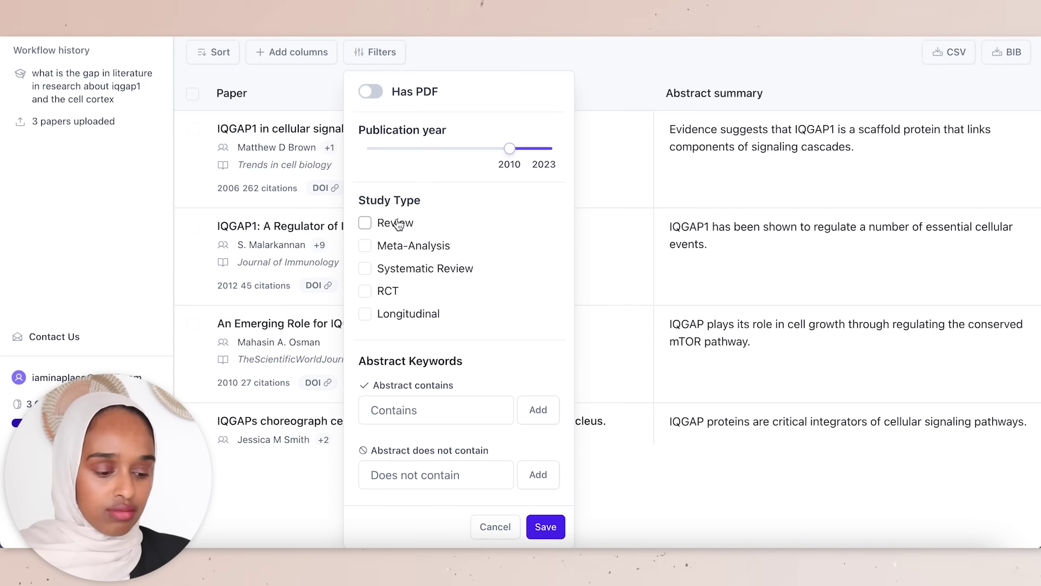
scroll(399, 224, "up", 2)
left_click(390, 329)
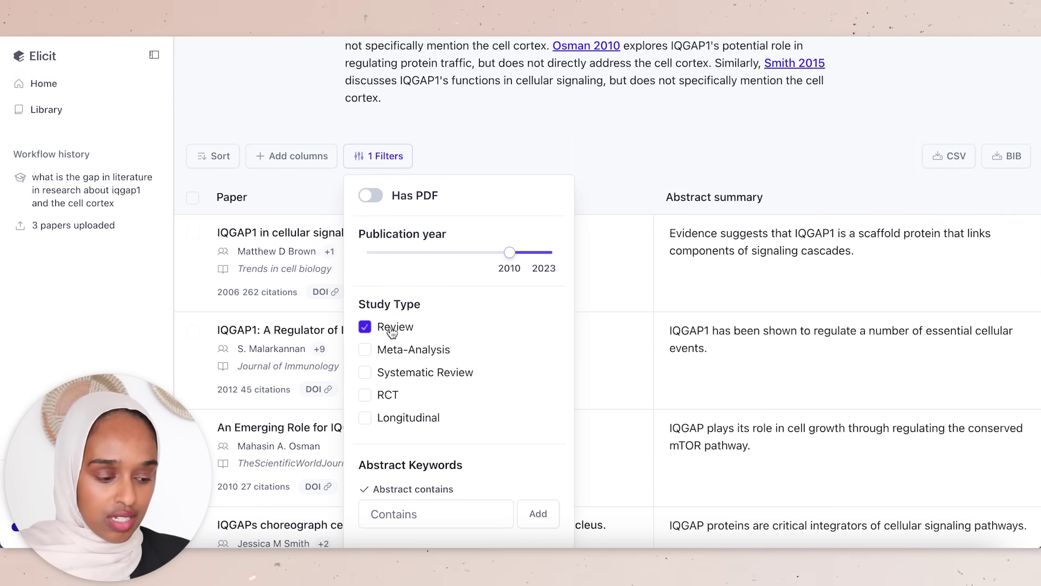
scroll(462, 332, "down", 1)
scroll(461, 328, "down", 2)
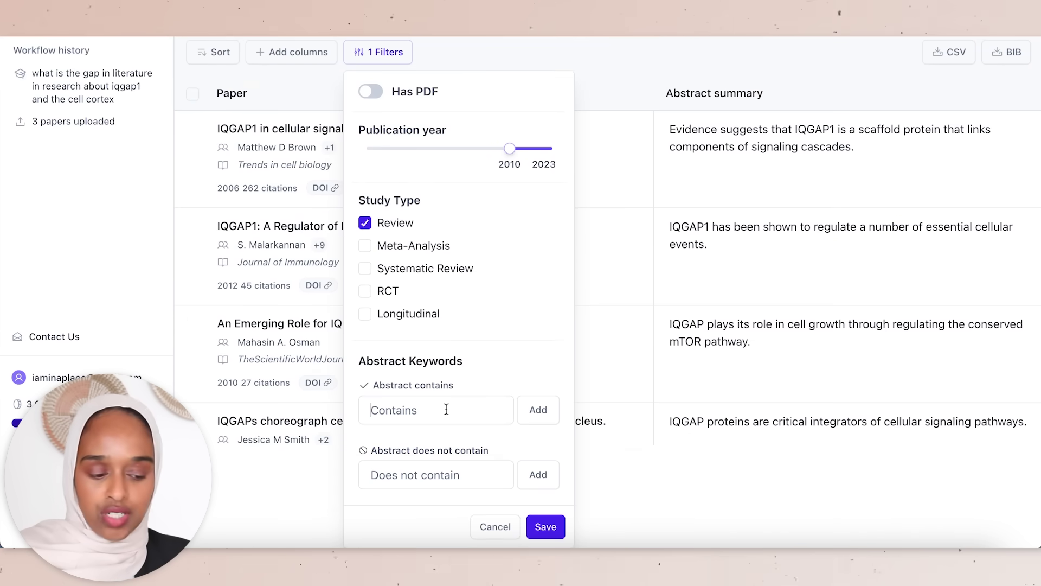
left_click(545, 526)
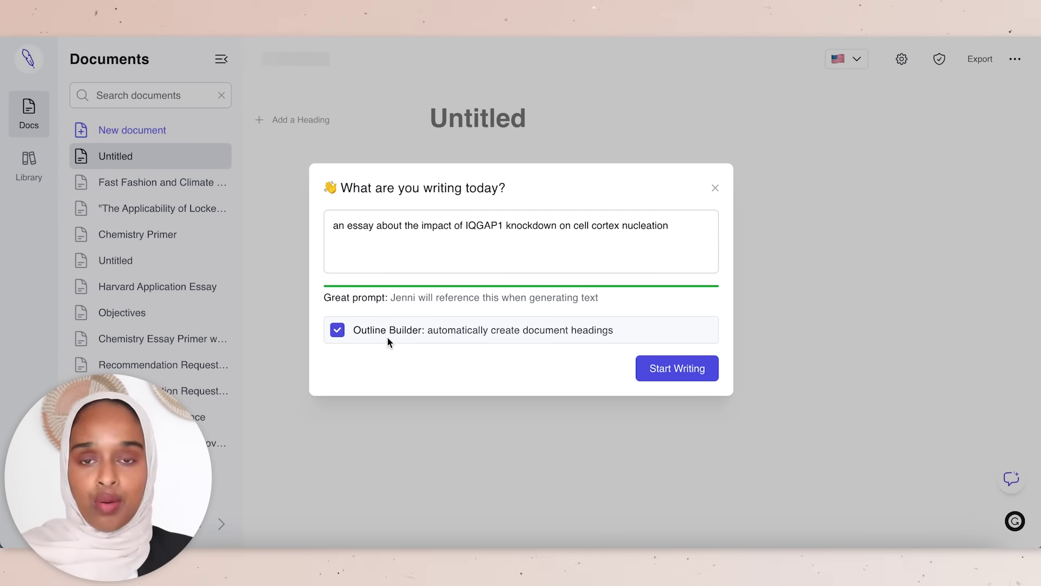
- Switch to Jenni and start "an essay about the impact of IQGAP1 knockdown on cell cortex nucleation" with Outline Builder enabled
left_click(337, 330)
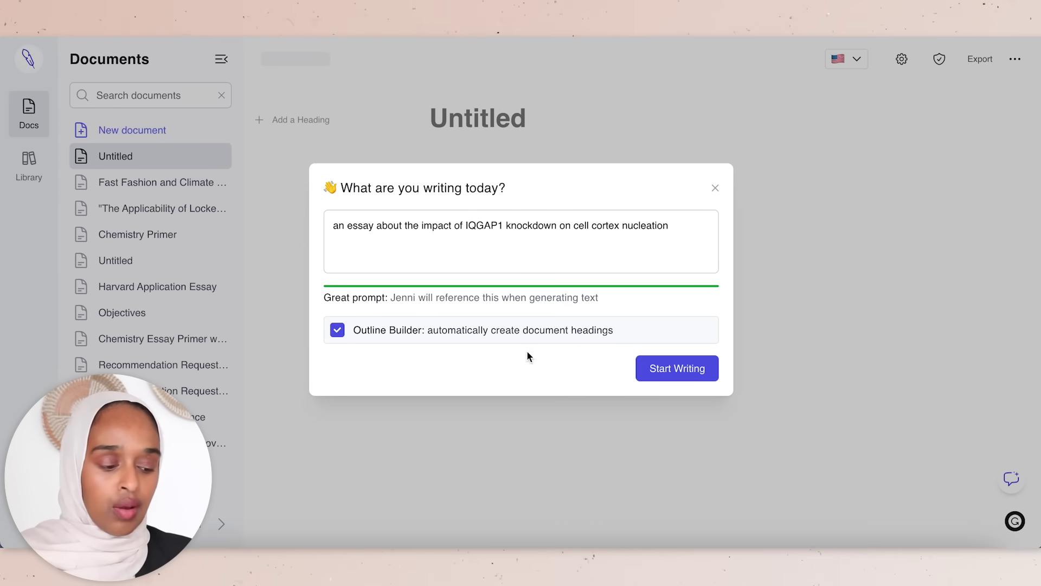
left_click(682, 376)
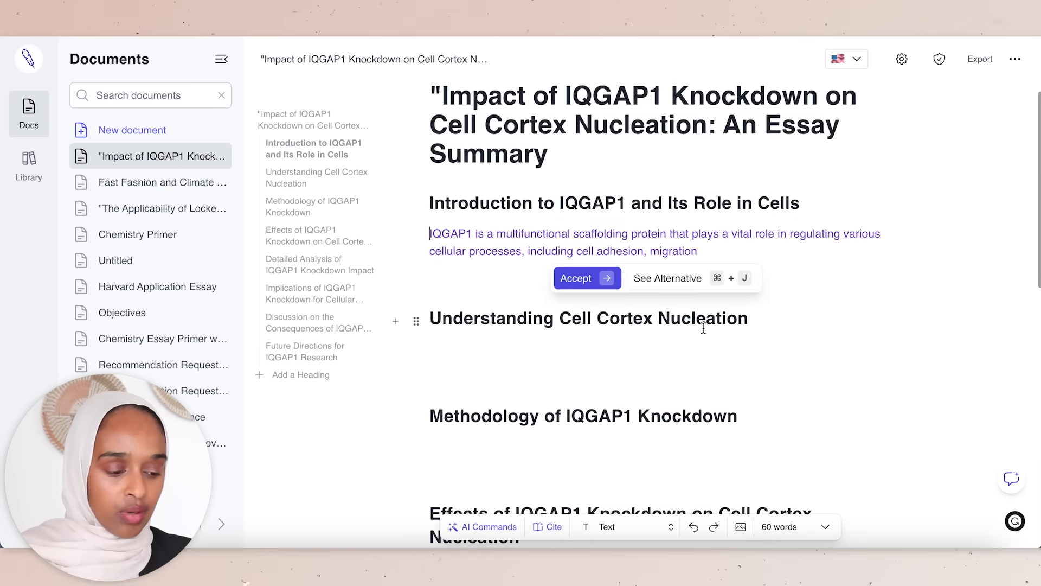
- Examine the essay outline's section headings from the introduction through the future directions, checking how the sections are organised
scroll(703, 327, "down", 4)
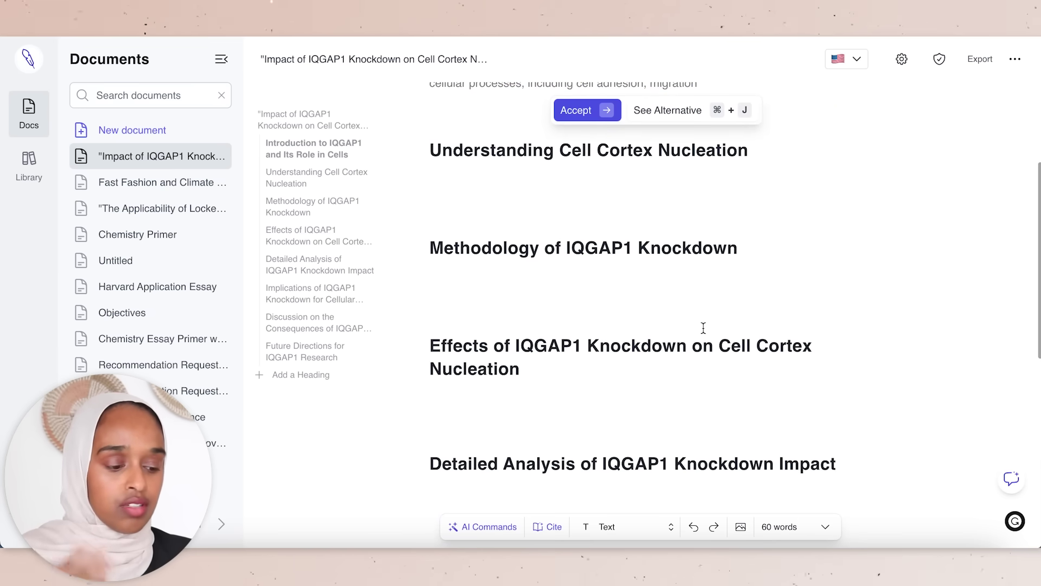
scroll(703, 328, "down", 8)
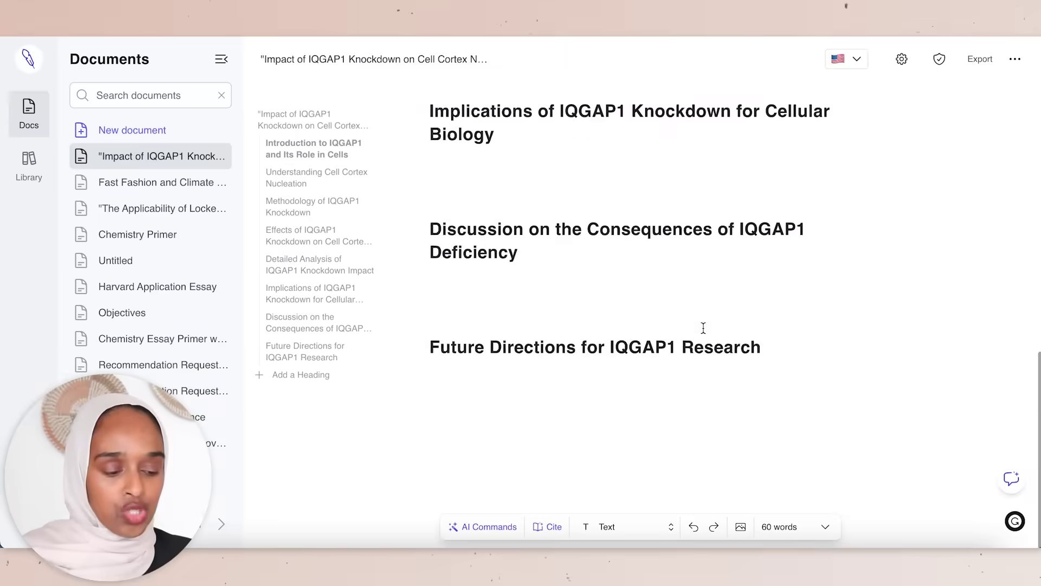
scroll(703, 328, "up", 12)
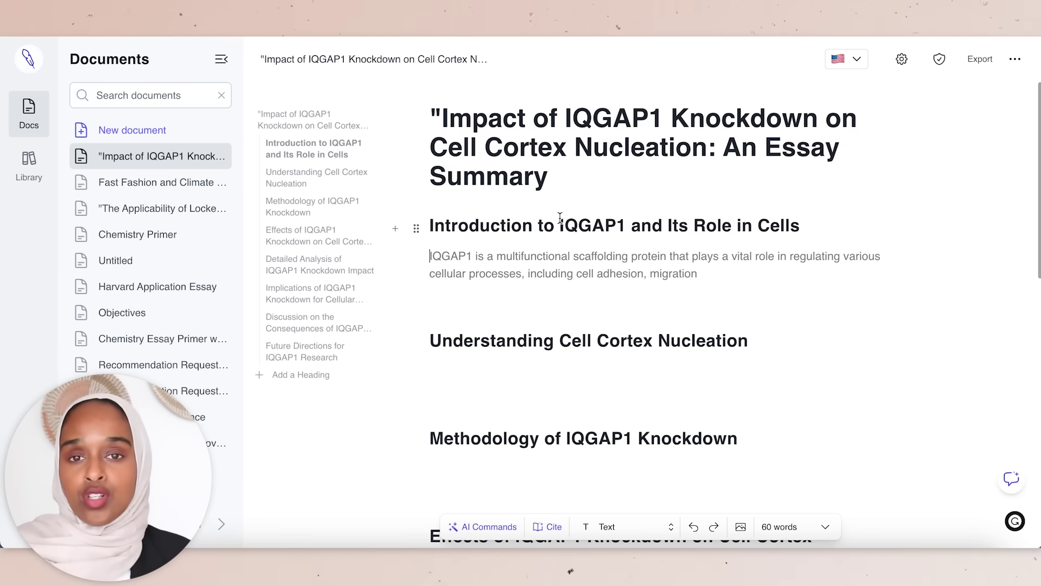
scroll(560, 217, "down", 3)
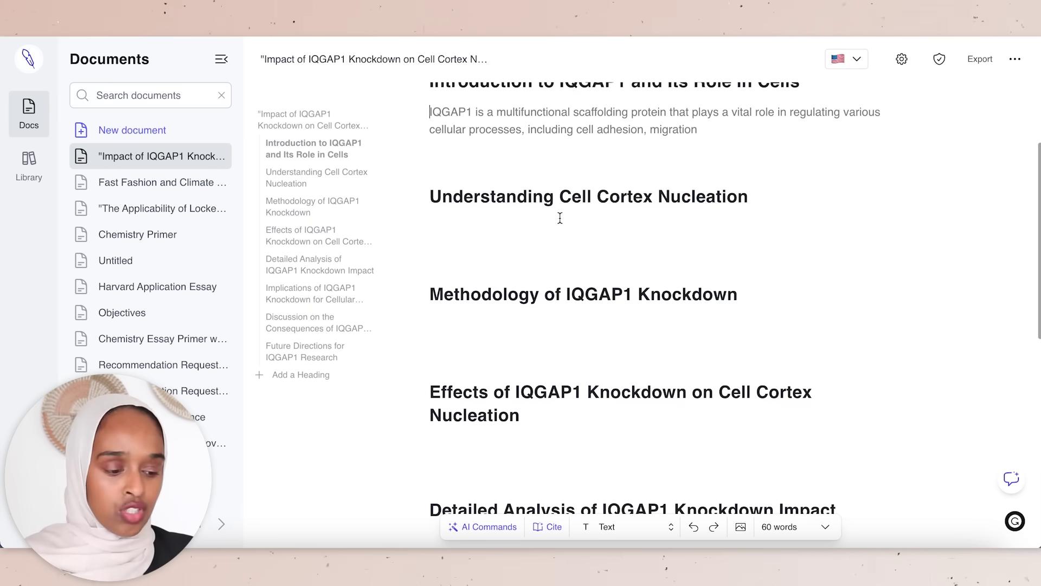
scroll(560, 218, "down", 1)
left_click(554, 186)
scroll(553, 186, "down", 1)
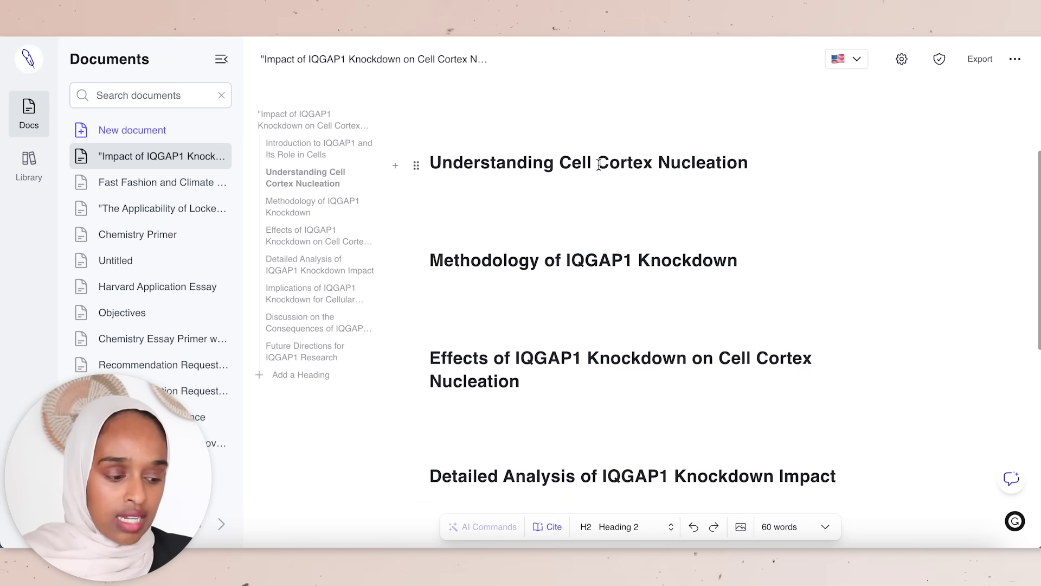
triple_click(586, 264)
left_click(616, 264)
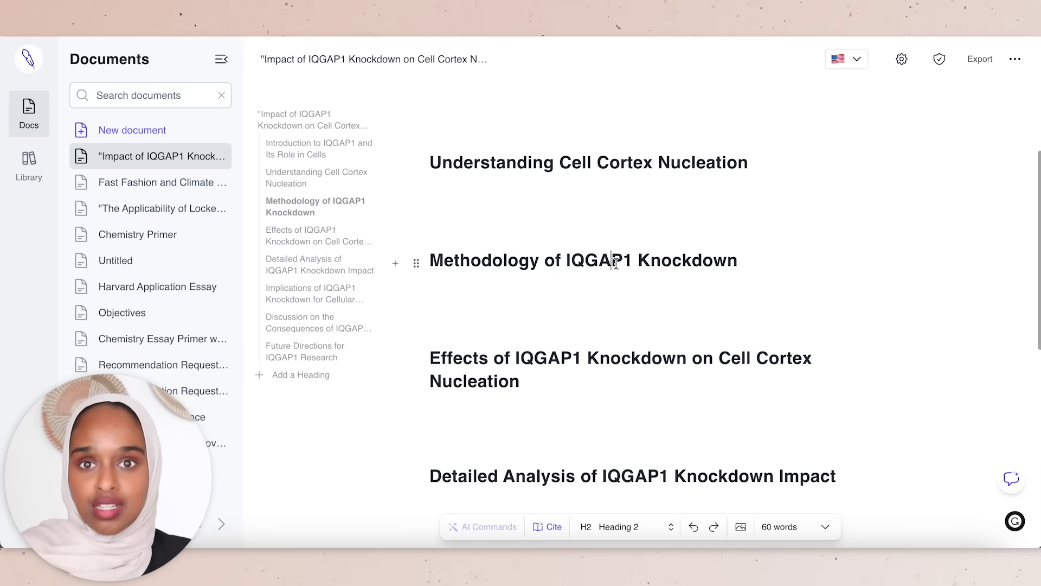
scroll(616, 264, "down", 2)
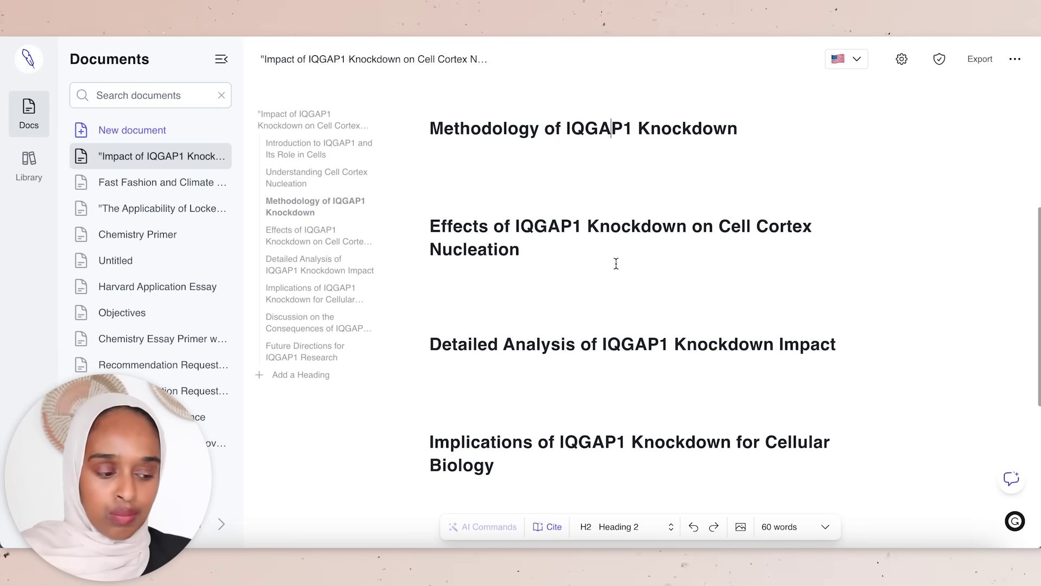
scroll(616, 264, "down", 1)
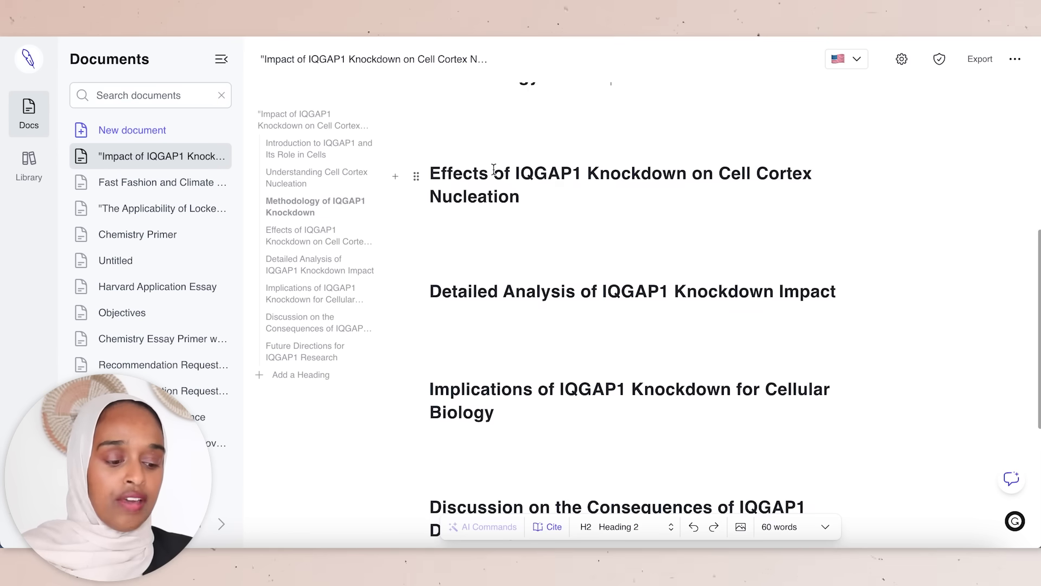
scroll(495, 274, "down", 2)
double_click(497, 290)
scroll(497, 290, "down", 3)
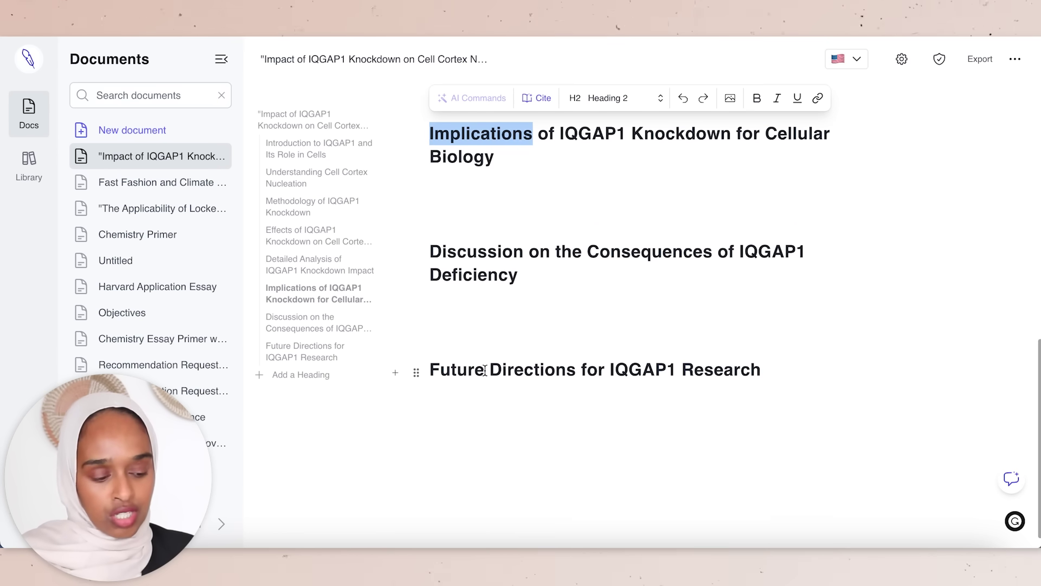
scroll(545, 374, "up", 10)
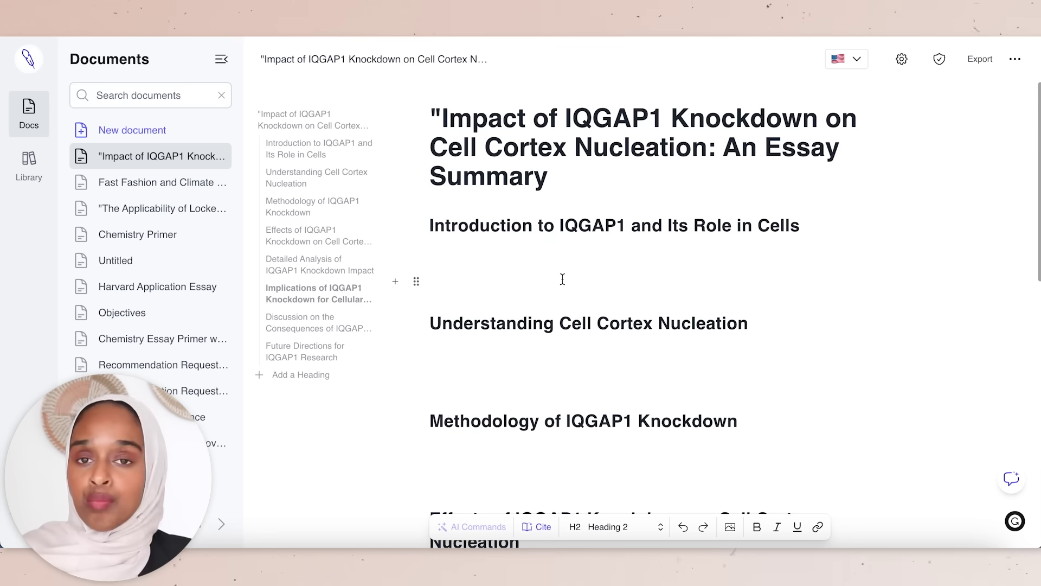
- Accept the AI-suggested opening sentence under the heading "Introduction to IQGAP1 and Its Role in Cells"
left_click(565, 257)
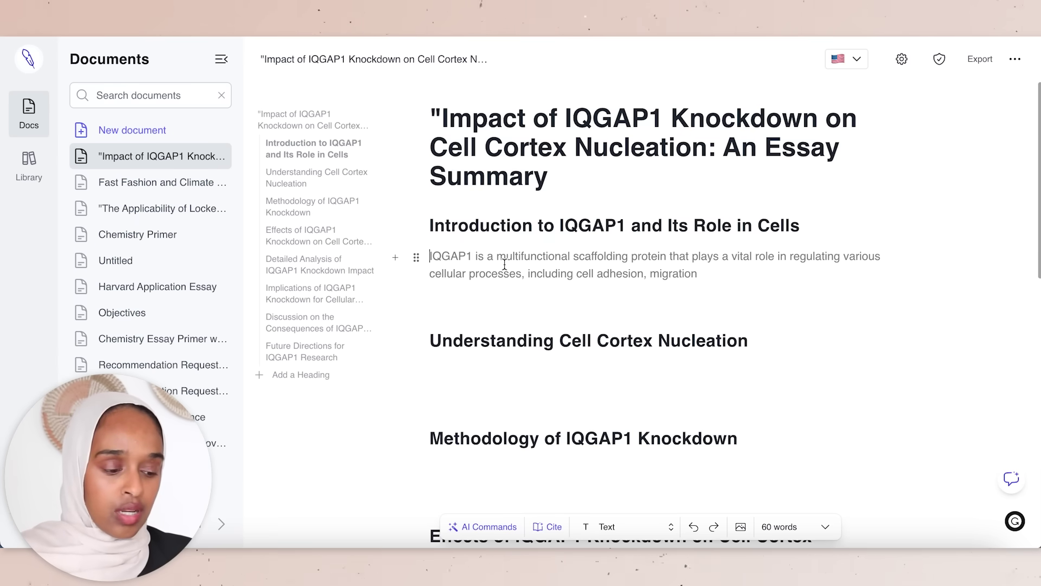
mouse_move(441, 264)
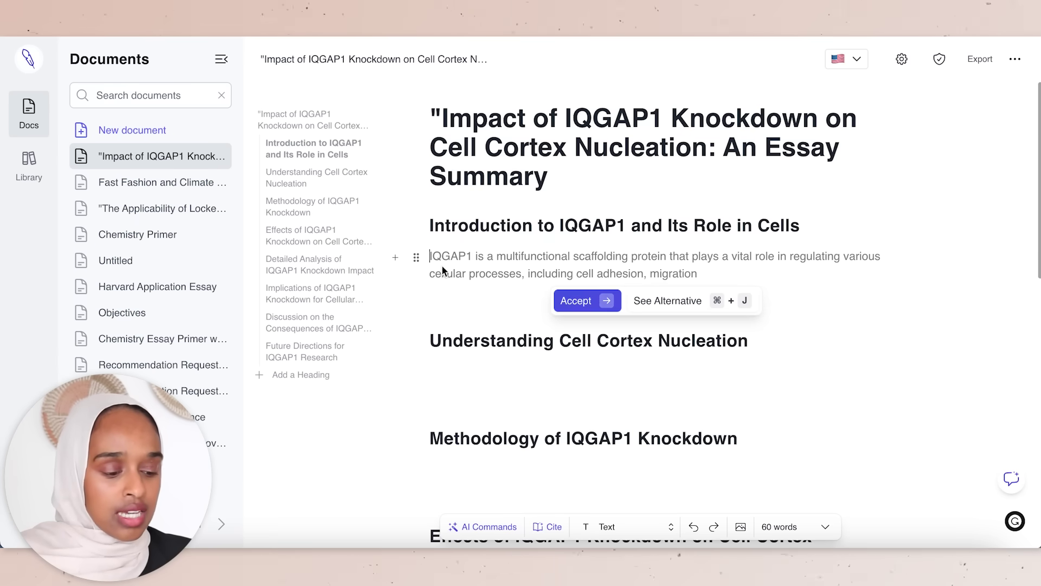
left_click(577, 304)
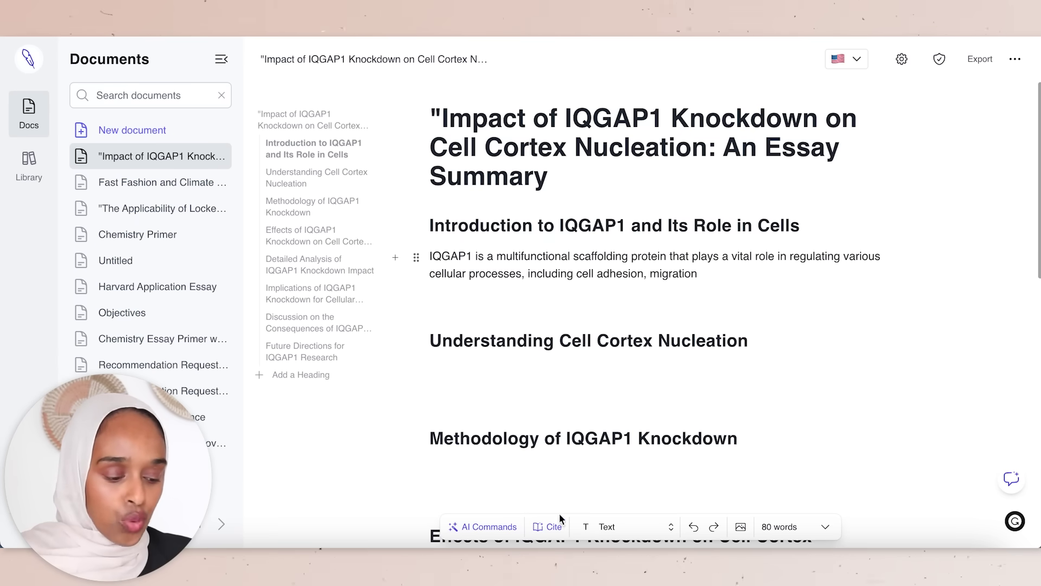
- Browse the library and journal sources on IQGAP1's role in cell adhesion and insert a 2020 journal citation after the introduction sentence
left_click(547, 526)
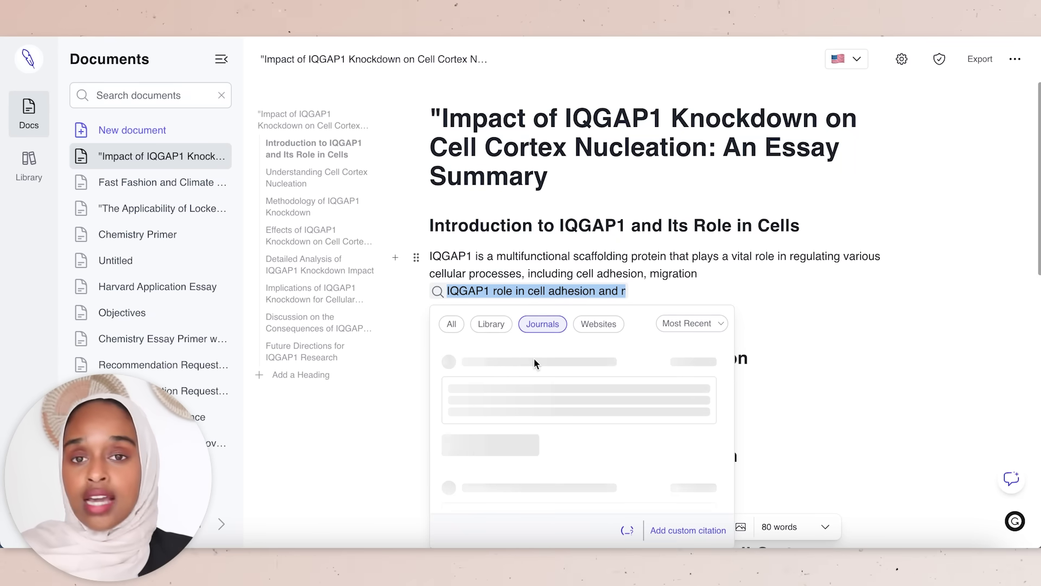
scroll(547, 359, "down", 3)
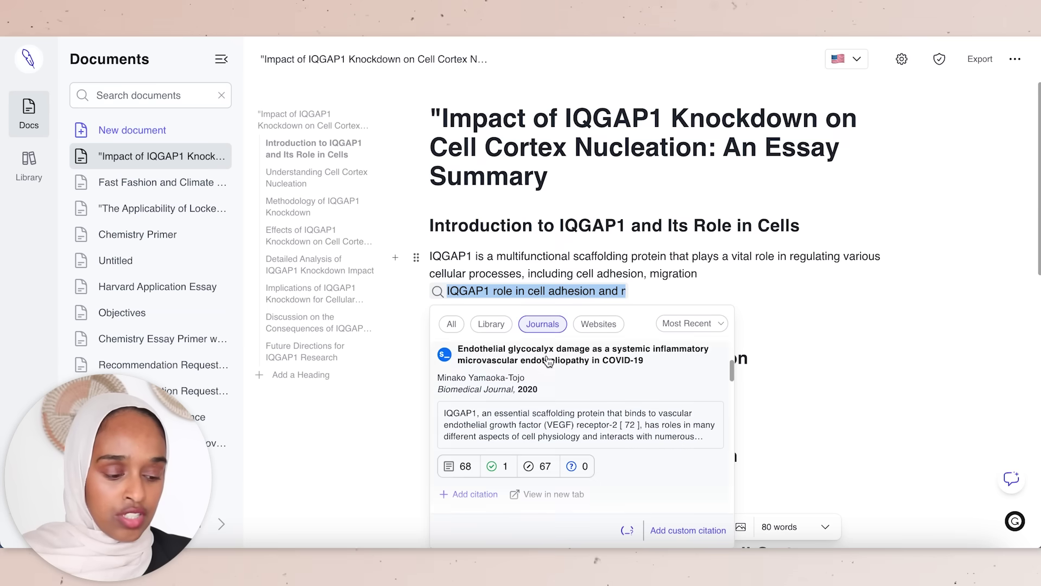
left_click(490, 324)
left_click(542, 324)
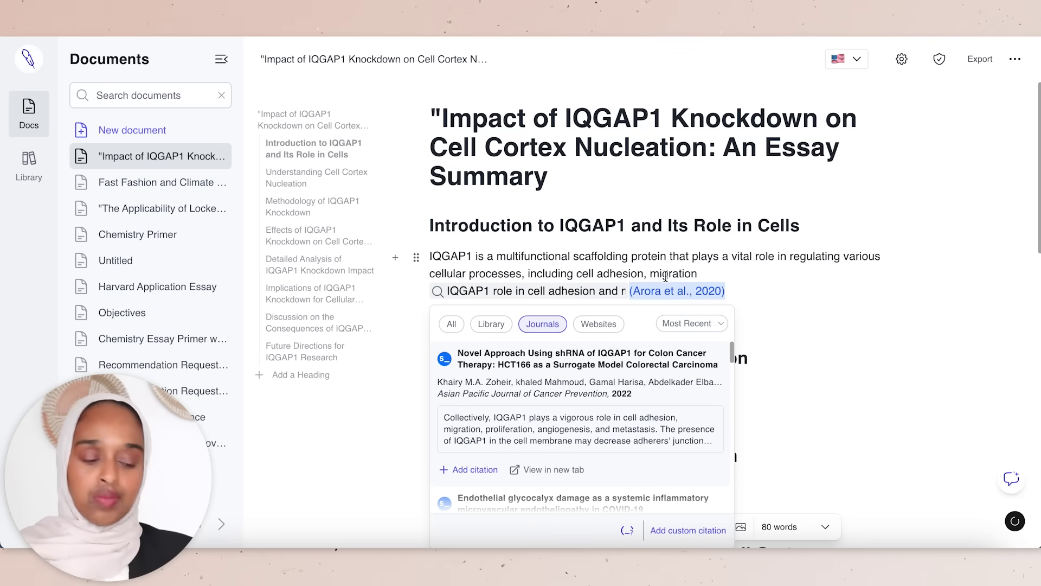
key("Return")
key("Down")
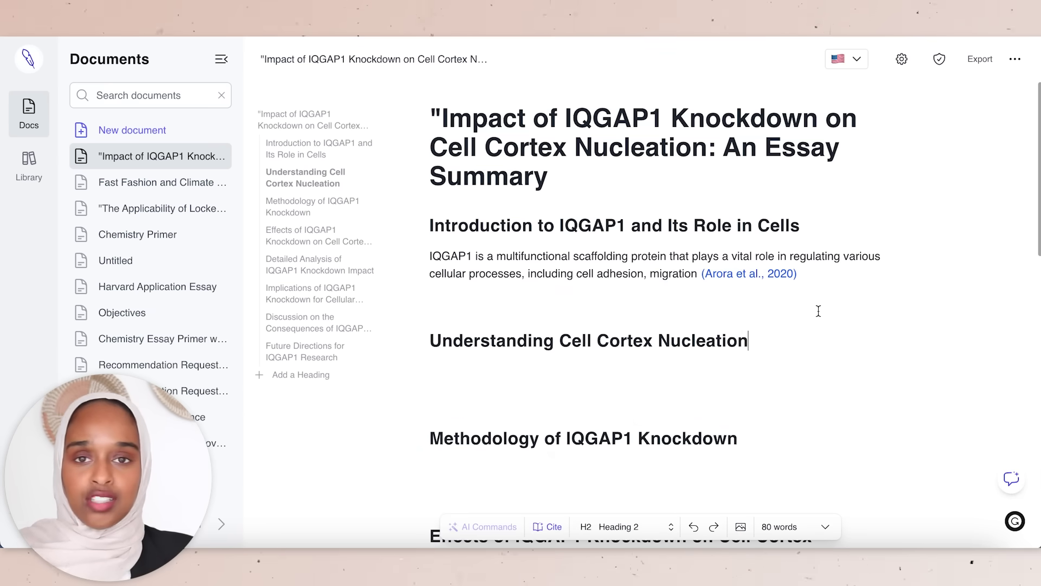